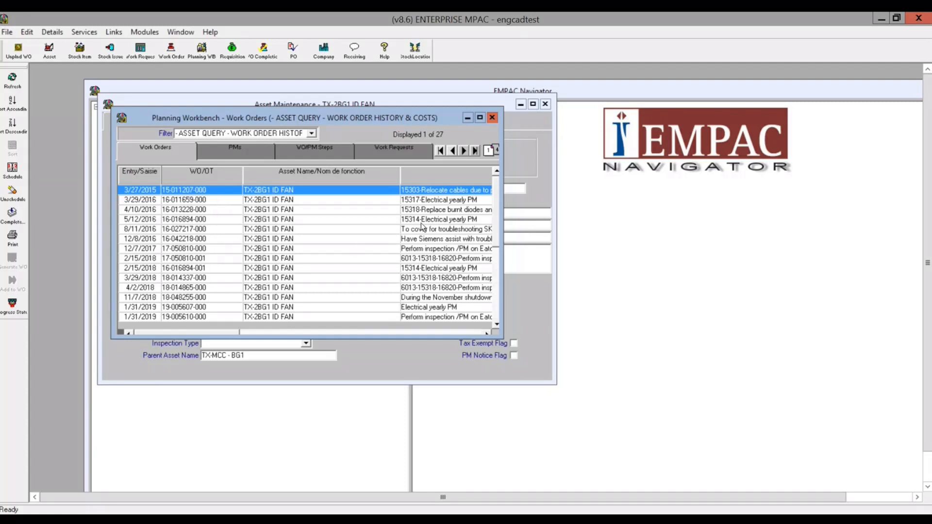
- Select all work orders of the asset in the Planning Workbench list, from the 3/27/2015 entry through the 1/11/2022 entry
{"action": "left_click", "coordinate": [421, 194]}
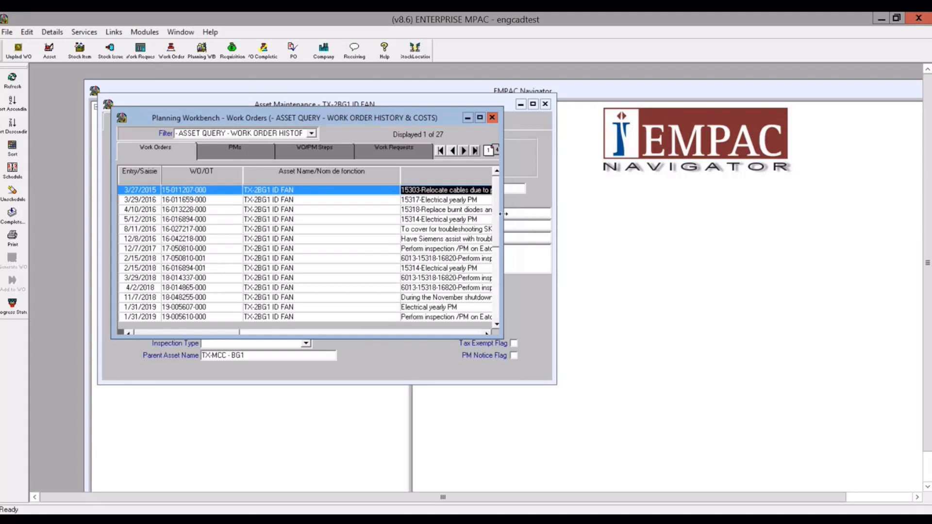
{"action": "scroll", "coordinate": [483, 319], "scroll_direction": "down", "scroll_amount": 5}
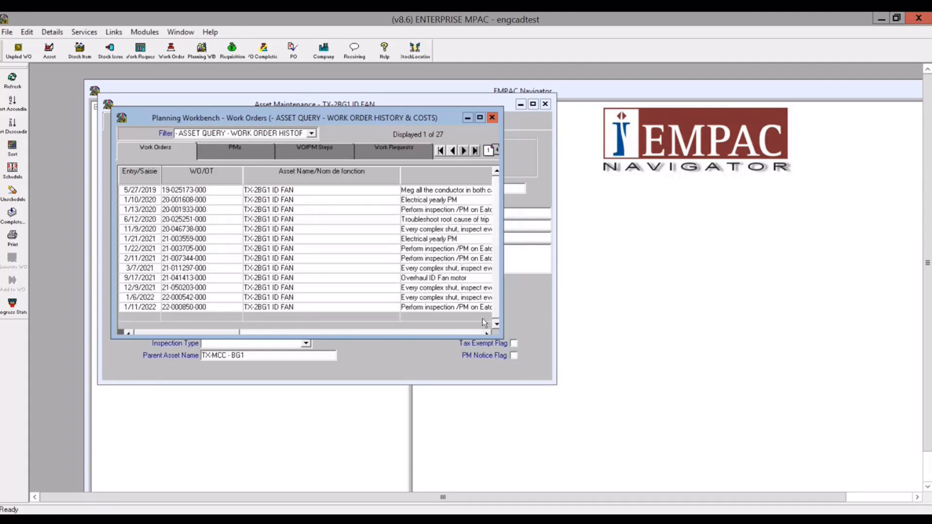
{"action": "left_click", "coordinate": [438, 308], "text": "shift"}
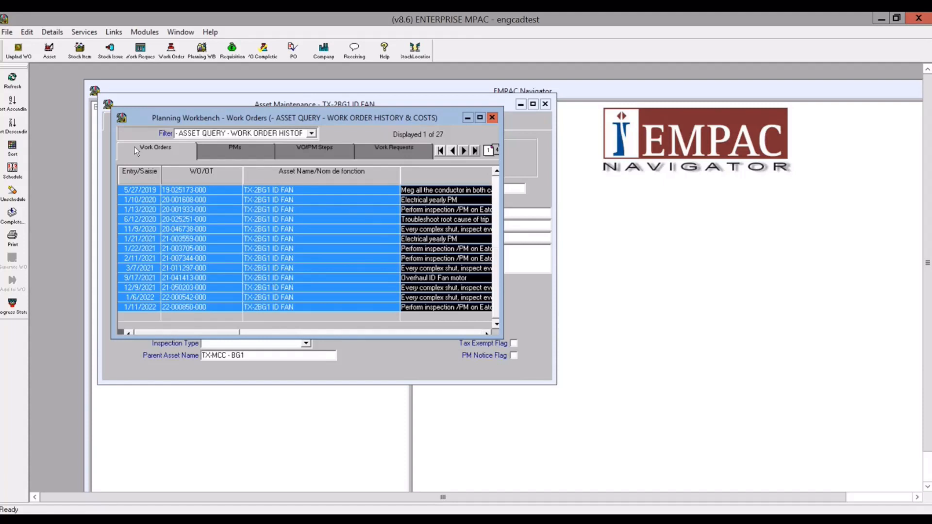
- Start saving the selected work orders to a file and permit Citrix Workspace all file access without asking again for this site
{"action": "left_click", "coordinate": [7, 32]}
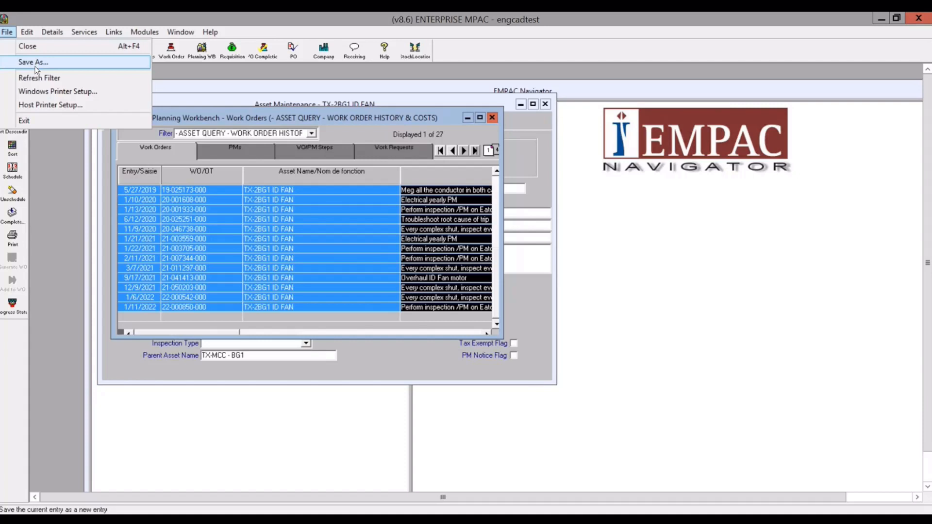
{"action": "left_click", "coordinate": [35, 62]}
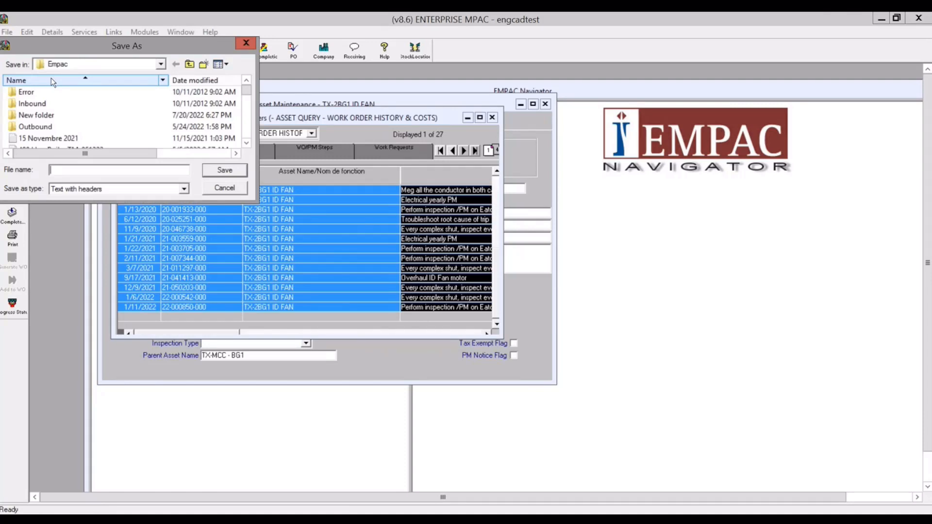
{"action": "left_click", "coordinate": [160, 64]}
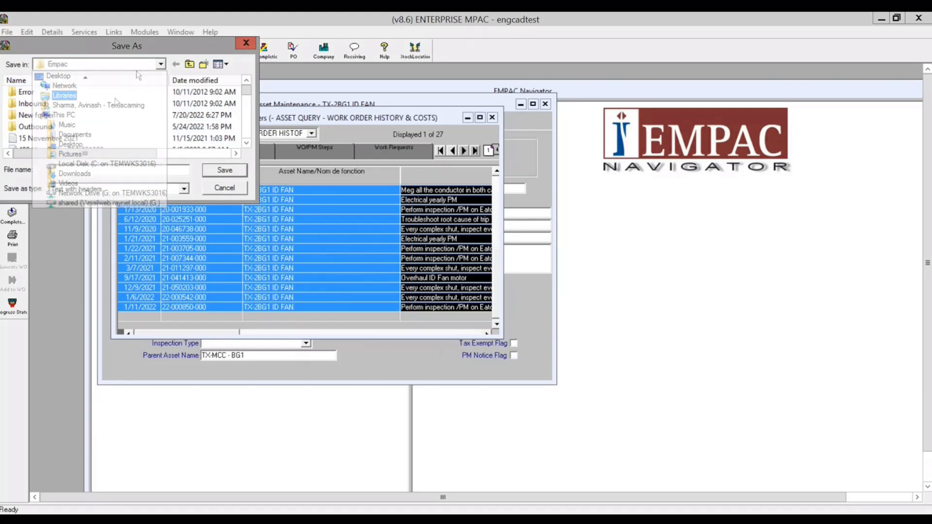
{"action": "left_click", "coordinate": [161, 64]}
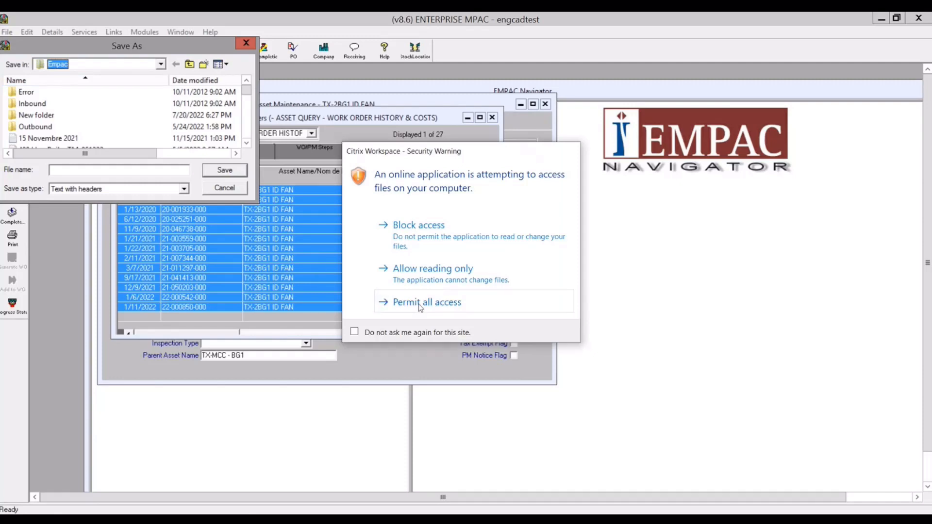
{"action": "left_click", "coordinate": [355, 331]}
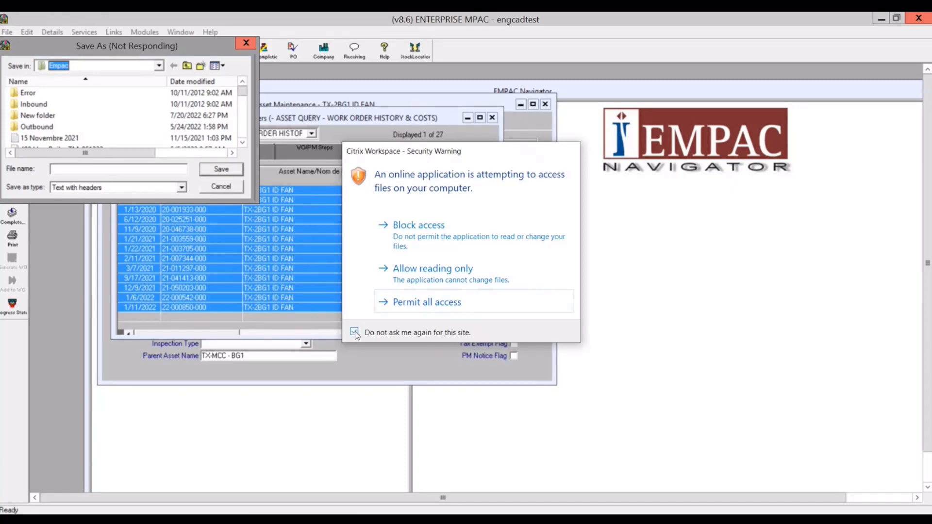
{"action": "left_click", "coordinate": [407, 302]}
- Choose the temp folder on the local C disk as the save location
{"action": "left_click", "coordinate": [160, 66]}
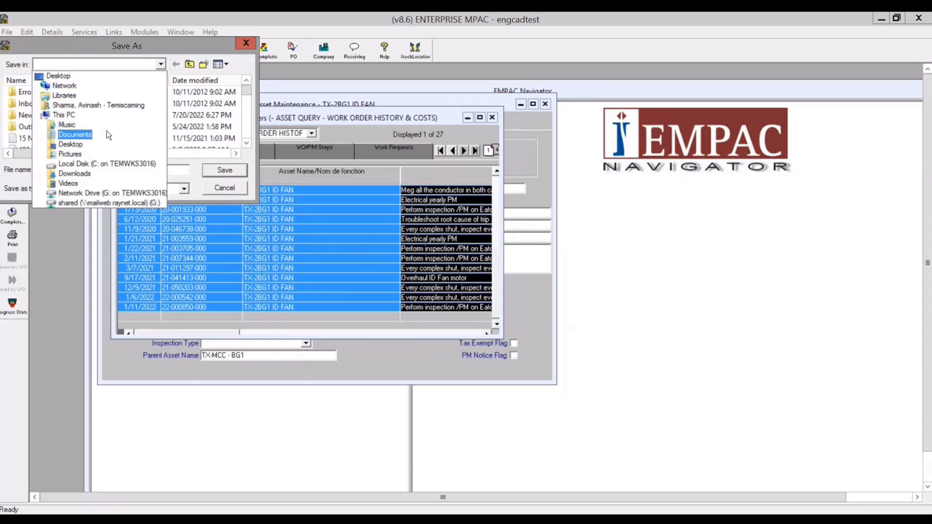
{"action": "left_click", "coordinate": [116, 164]}
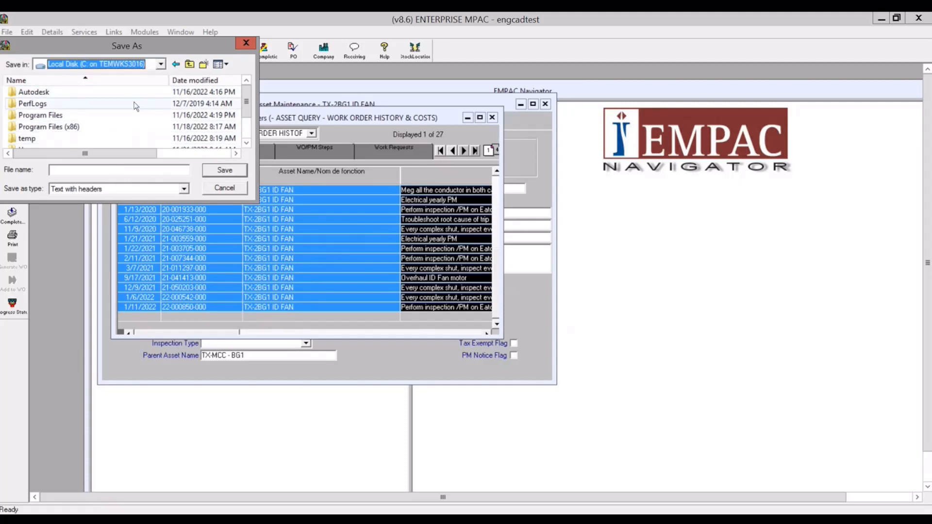
{"action": "left_click", "coordinate": [115, 145]}
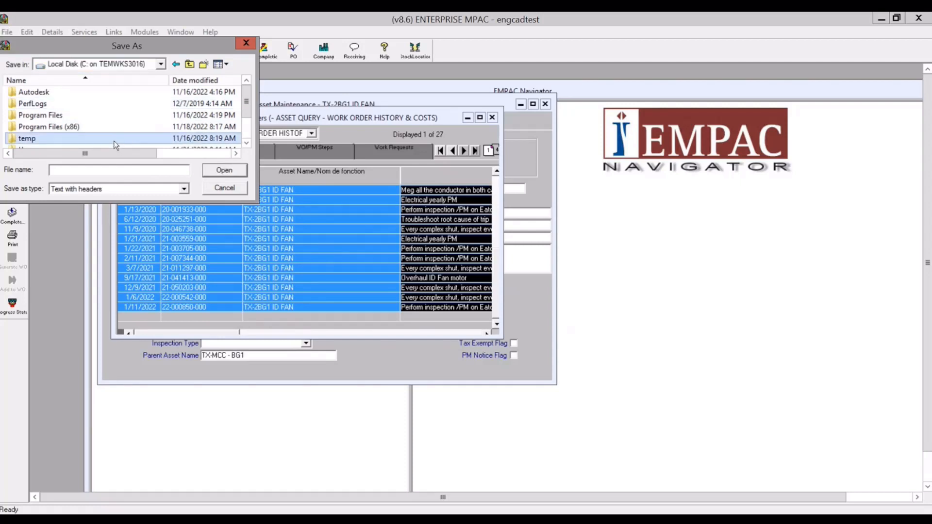
{"action": "double_click", "coordinate": [115, 144]}
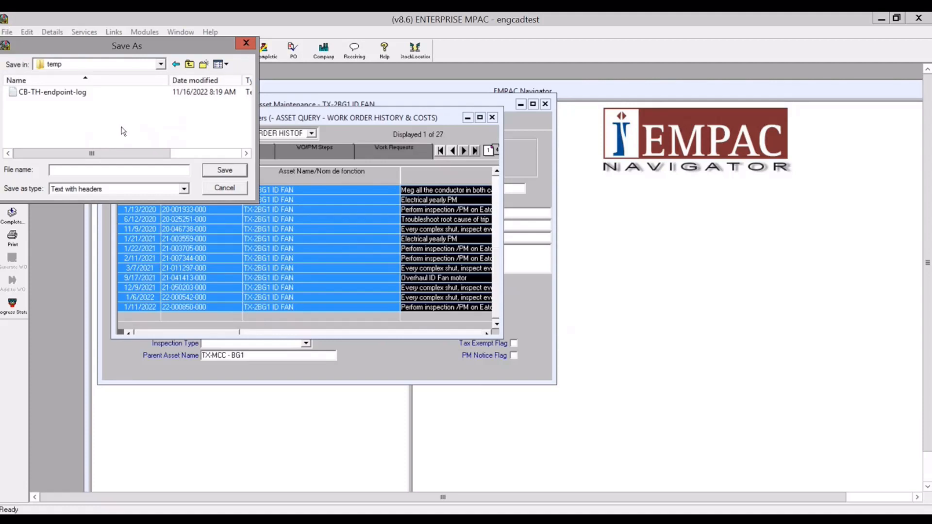
- Save the work orders under the file name TX-2BG1 ID FAN in Excel format
{"action": "left_click", "coordinate": [111, 172]}
{"action": "type", "text": "TX-2BG1 ID FAN"}
{"action": "left_click", "coordinate": [184, 189]}
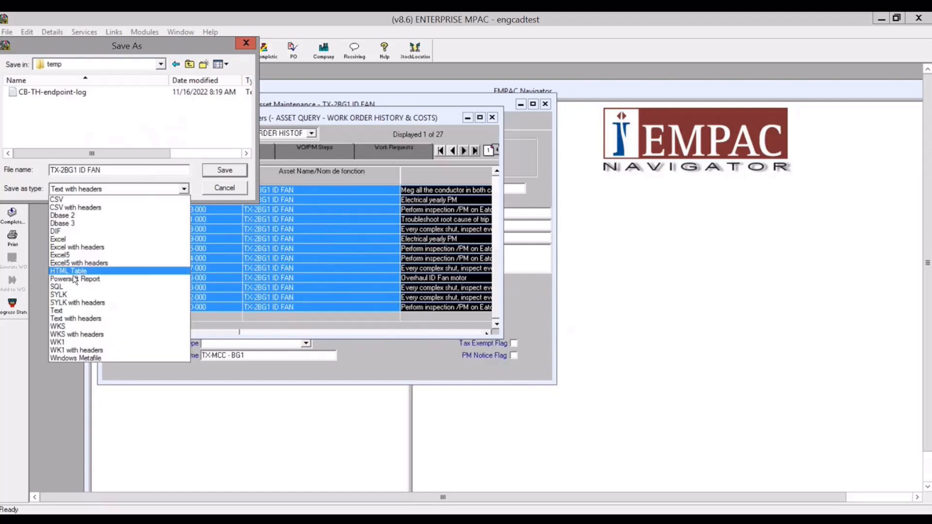
{"action": "left_click", "coordinate": [73, 239]}
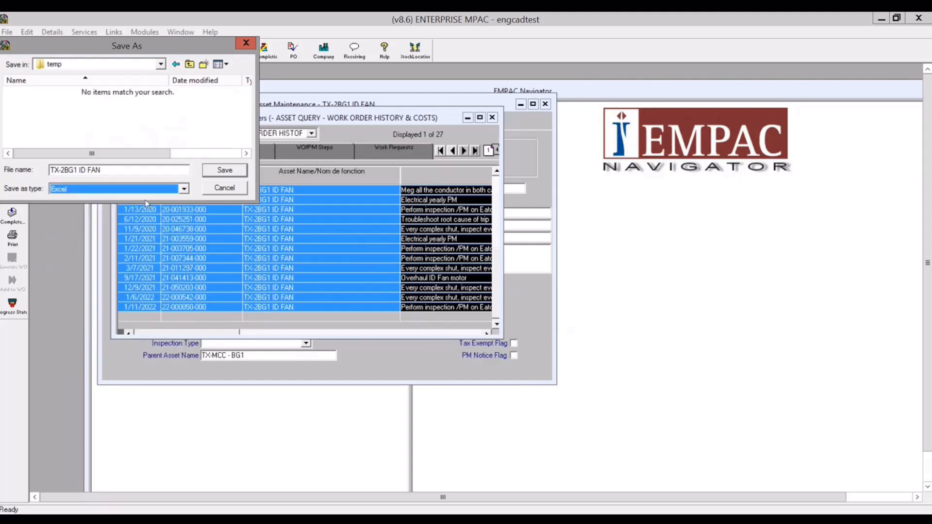
{"action": "left_click", "coordinate": [217, 172]}
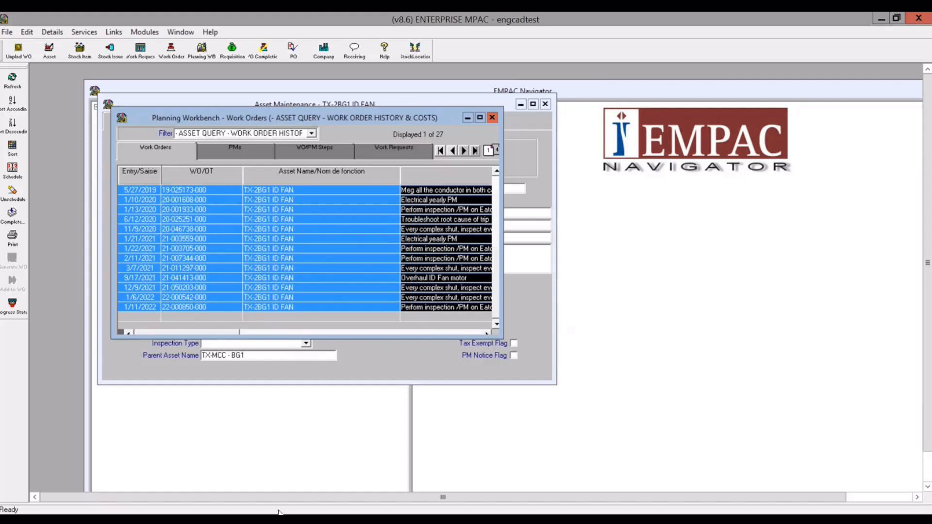
- Switch to the exported TX-2BG1 ID FAN workbook in Excel and look through its rows
{"action": "mouse_move", "coordinate": [283, 520]}
{"action": "left_click", "coordinate": [315, 519]}
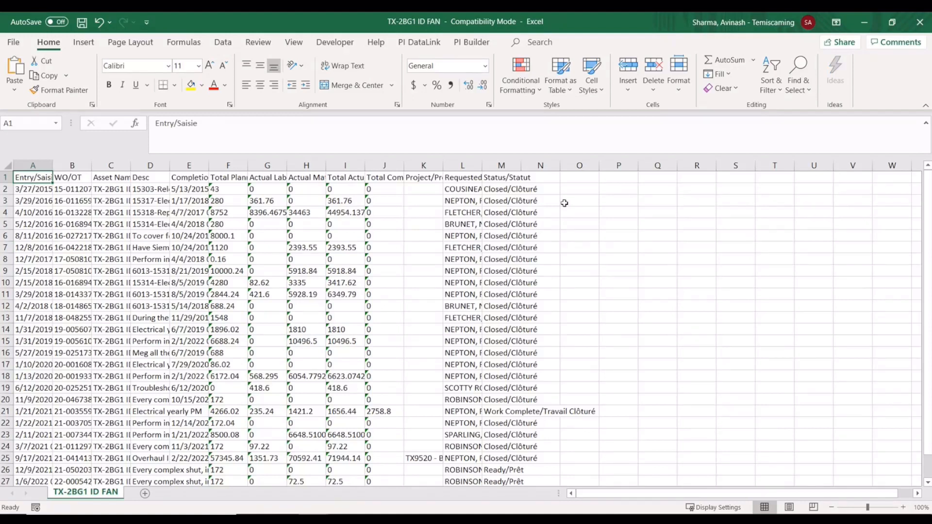
{"action": "left_click", "coordinate": [623, 269]}
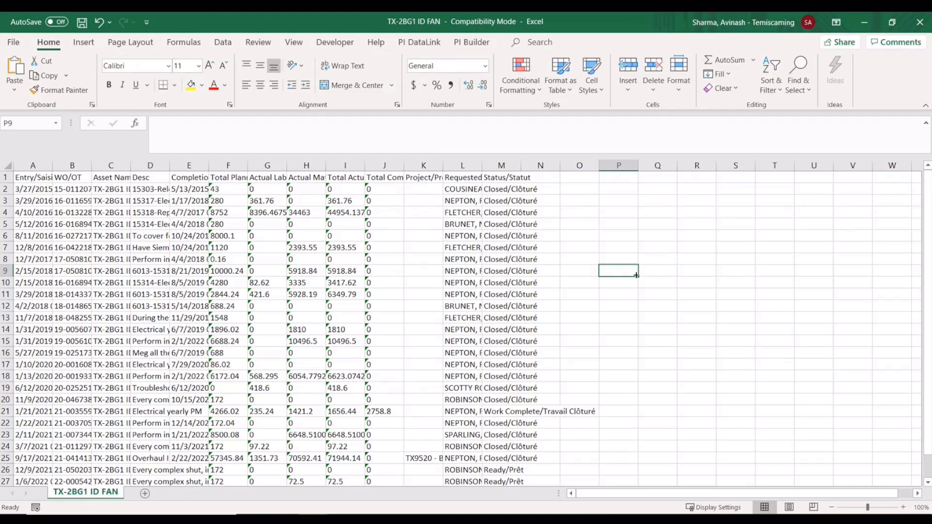
{"action": "scroll", "coordinate": [636, 276], "scroll_direction": "down", "scroll_amount": 4}
{"action": "scroll", "coordinate": [636, 275], "scroll_direction": "up", "scroll_amount": 4}
- With cell A2 selected, start recording Macro1 and store it in the Personal Macro Workbook
{"action": "left_click", "coordinate": [34, 189]}
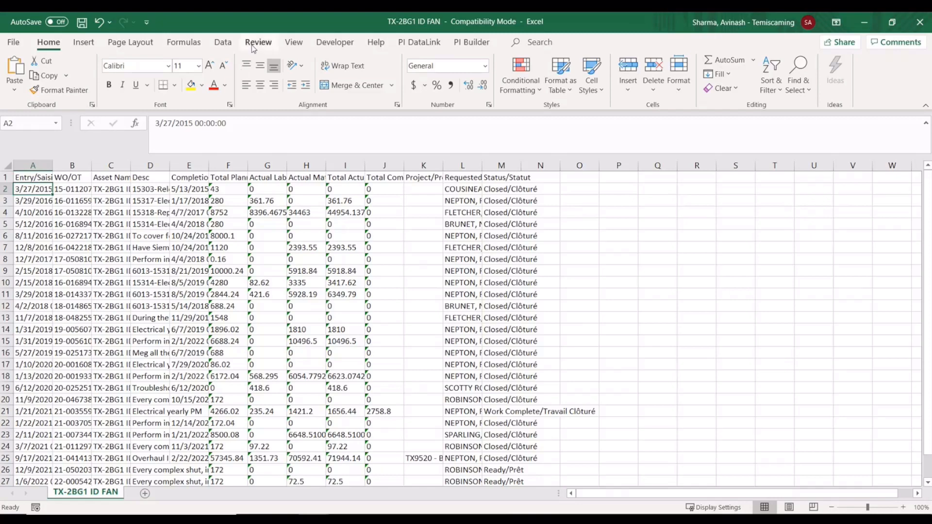
{"action": "left_click", "coordinate": [320, 43]}
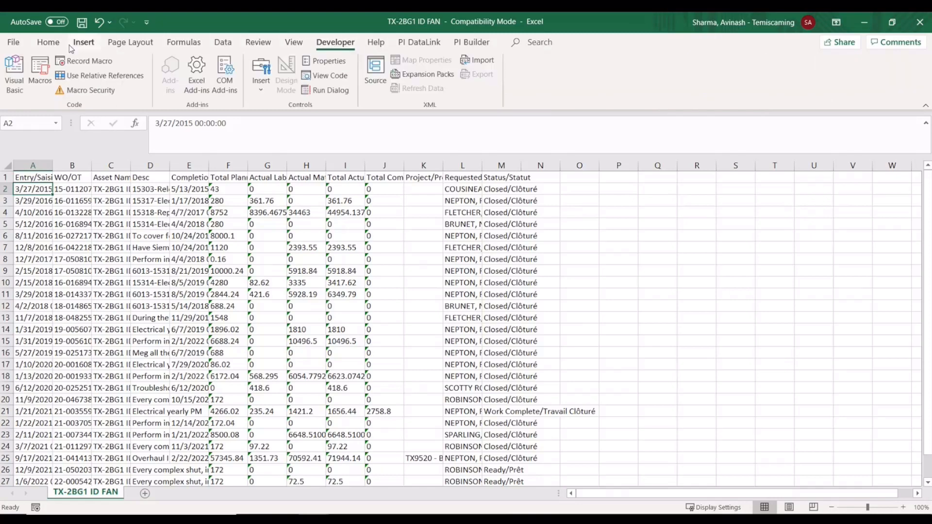
{"action": "left_click", "coordinate": [71, 64]}
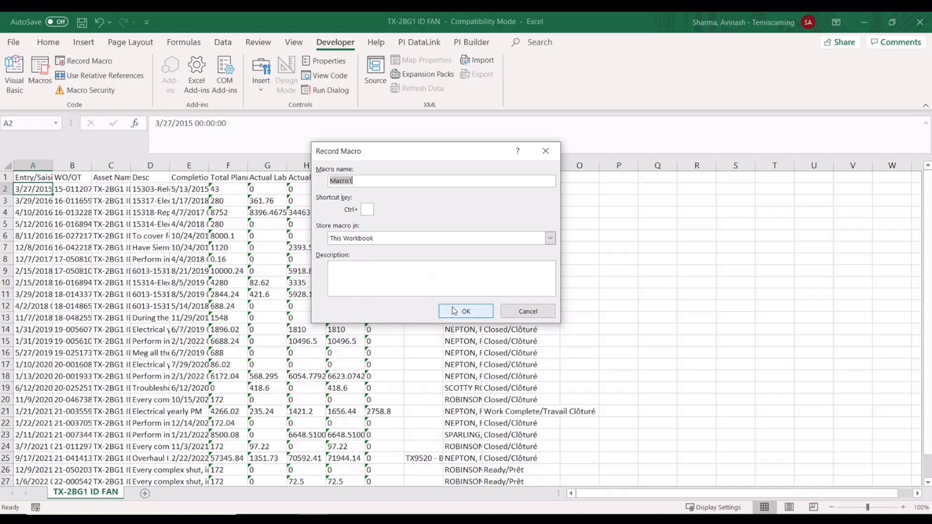
{"action": "left_click", "coordinate": [551, 239]}
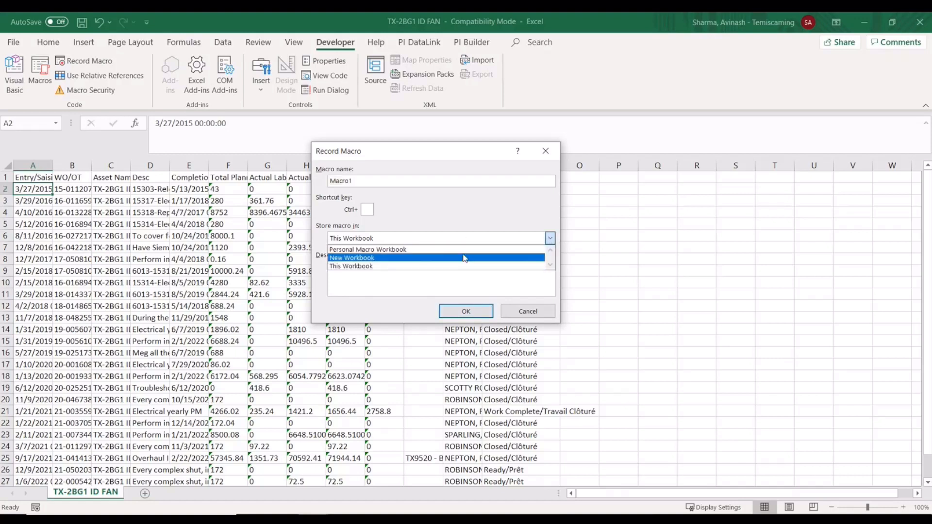
{"action": "left_click", "coordinate": [465, 250]}
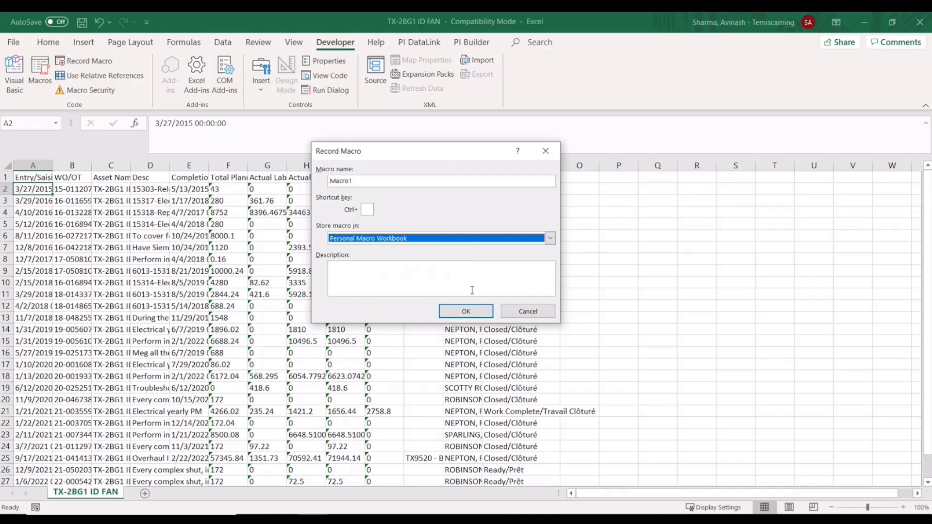
{"action": "left_click", "coordinate": [469, 307]}
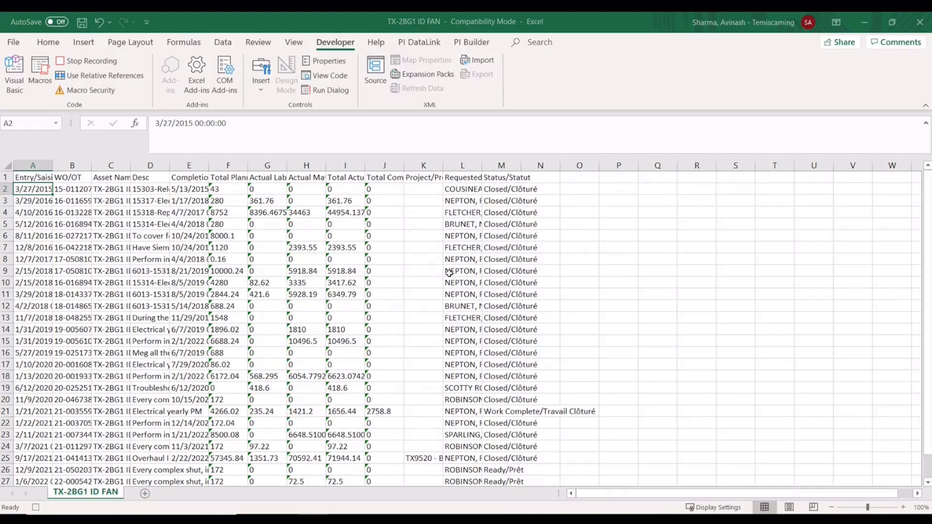
- Convert the data range A1:M28 into a table with headers
{"action": "left_click", "coordinate": [93, 44]}
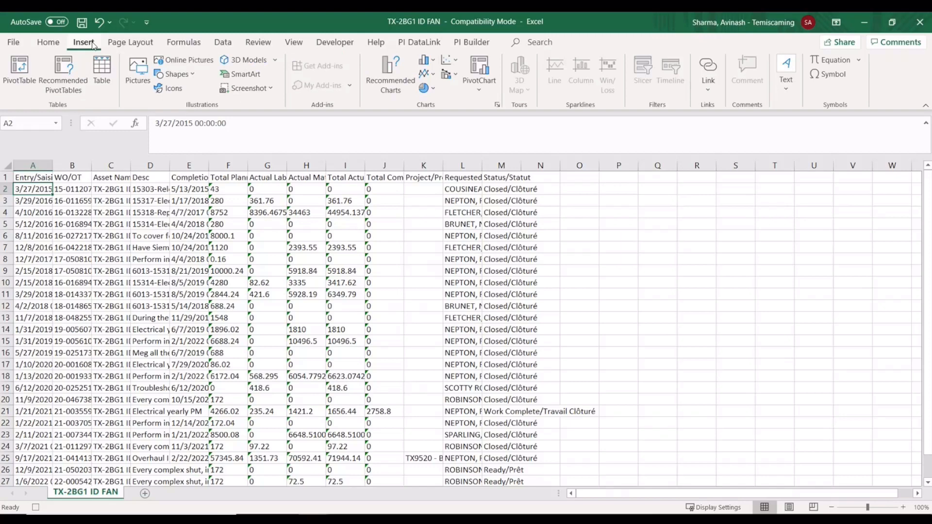
{"action": "left_click", "coordinate": [102, 71]}
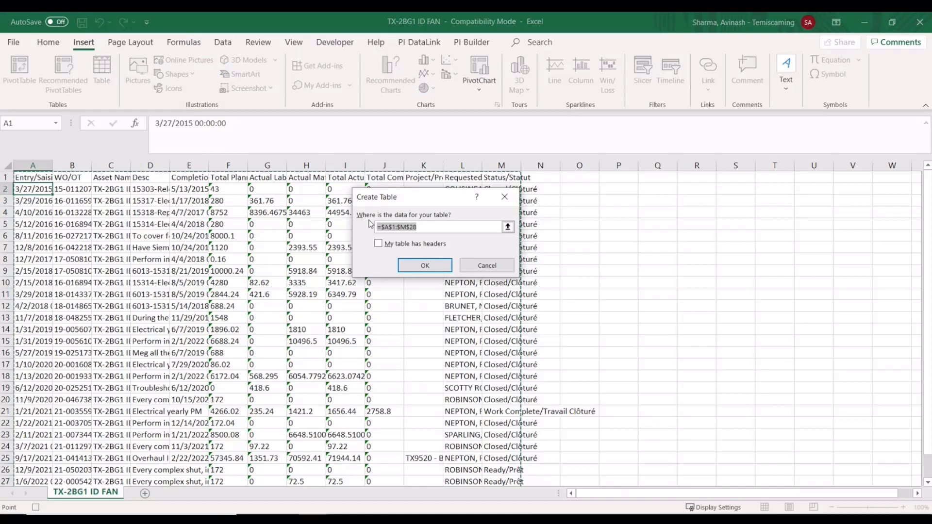
{"action": "left_click", "coordinate": [378, 244]}
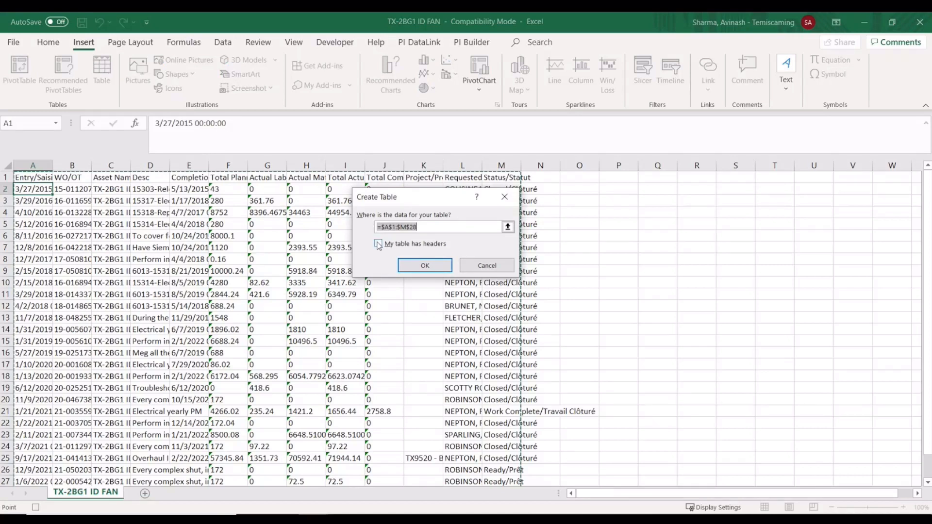
{"action": "left_click", "coordinate": [436, 265]}
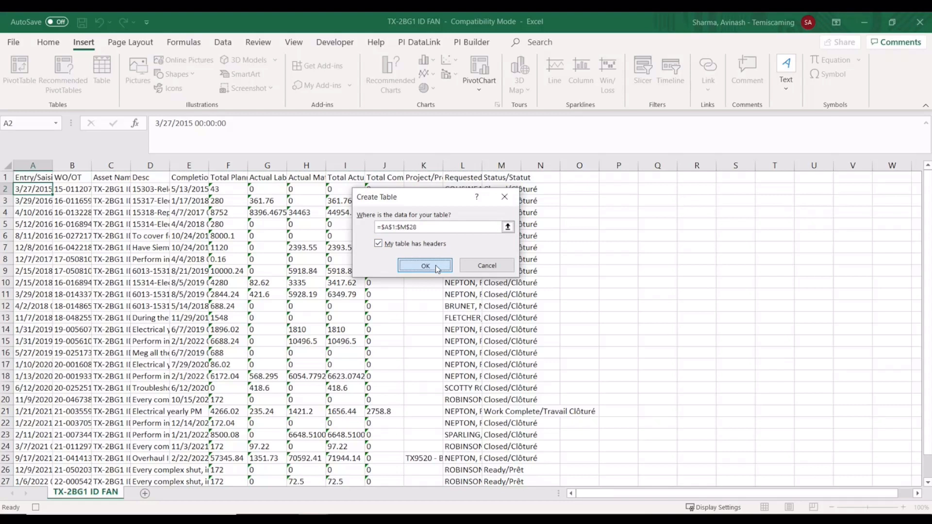
{"action": "left_click", "coordinate": [435, 265]}
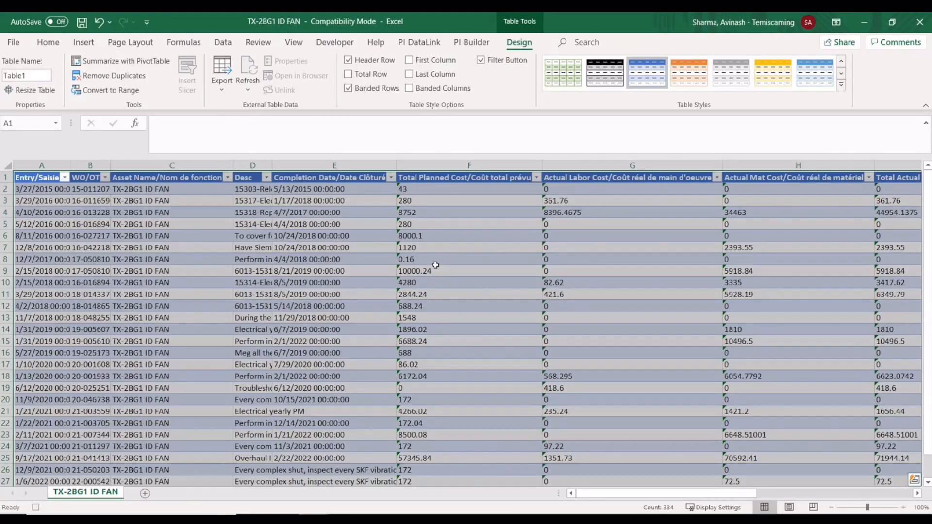
- Center the table's cells horizontally and vertically and turn on text wrapping for them
{"action": "right_click", "coordinate": [258, 213]}
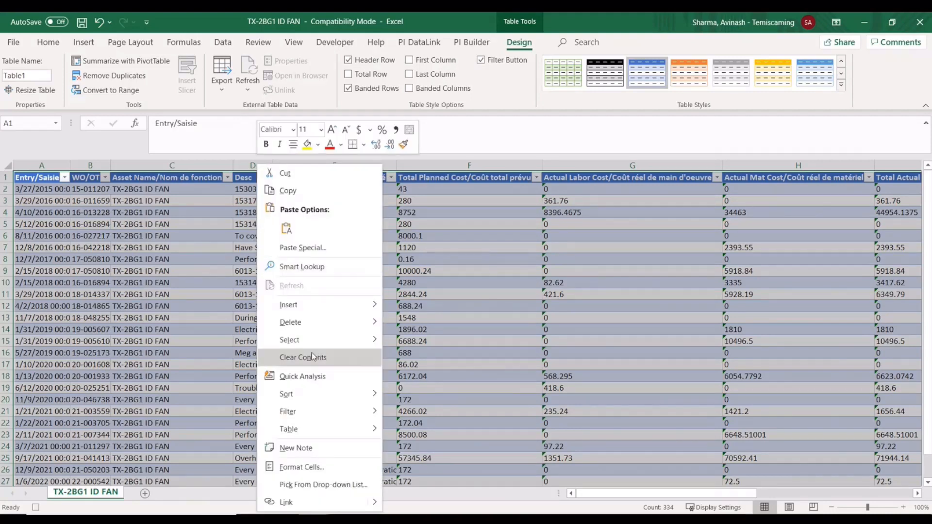
{"action": "left_click", "coordinate": [298, 467]}
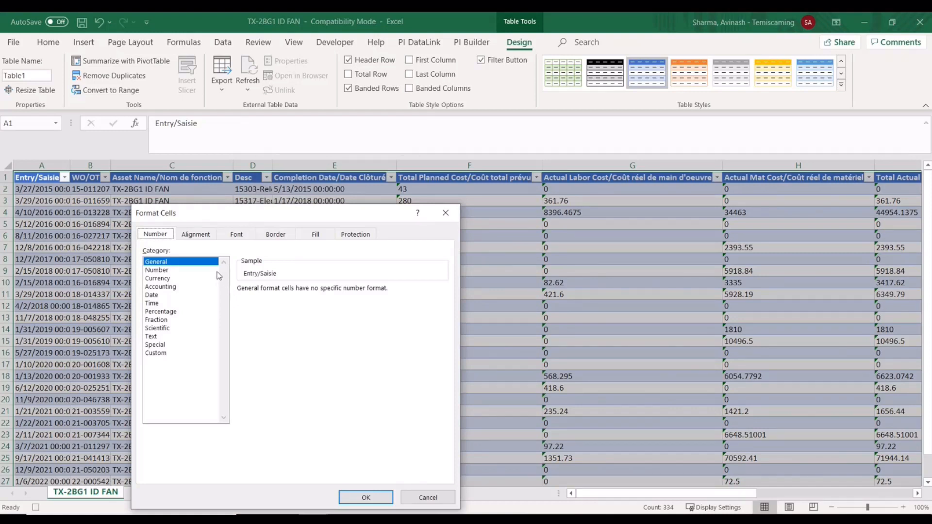
{"action": "left_click", "coordinate": [203, 236]}
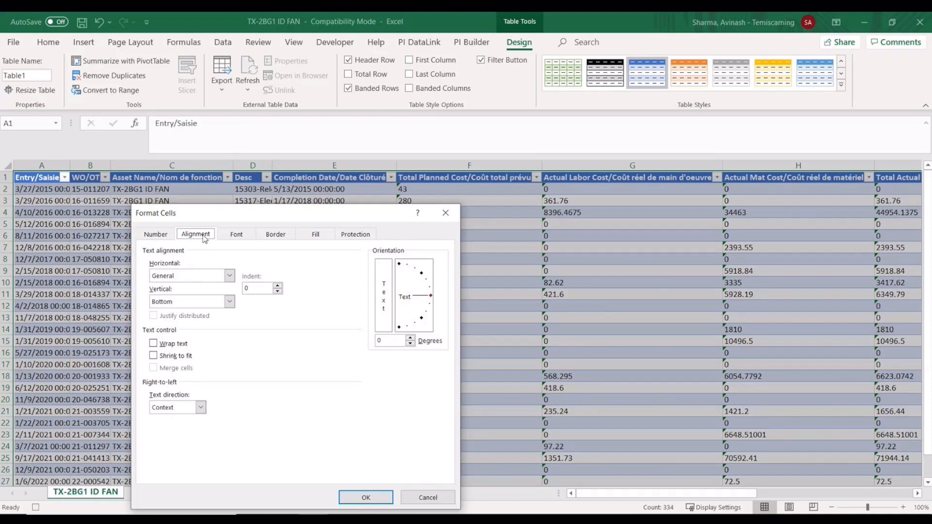
{"action": "left_click", "coordinate": [231, 277]}
{"action": "left_click", "coordinate": [207, 304]}
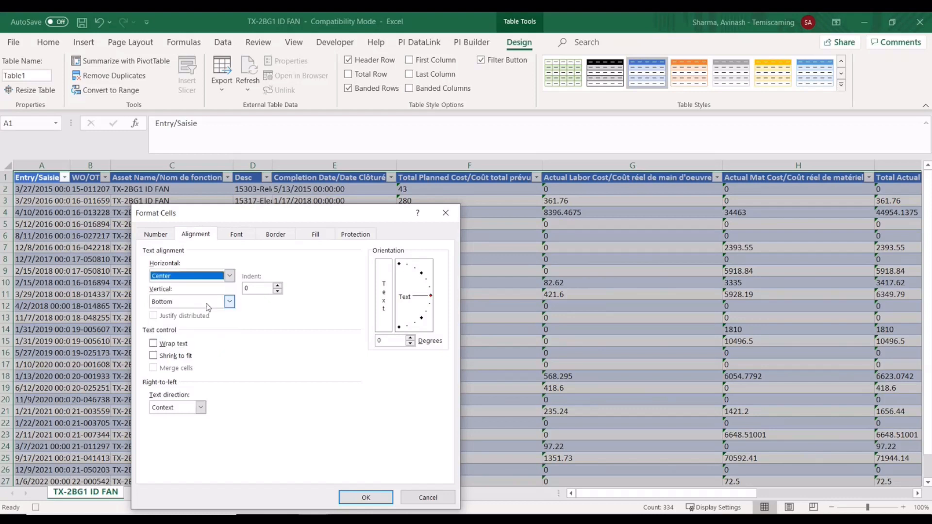
{"action": "left_click", "coordinate": [230, 301]}
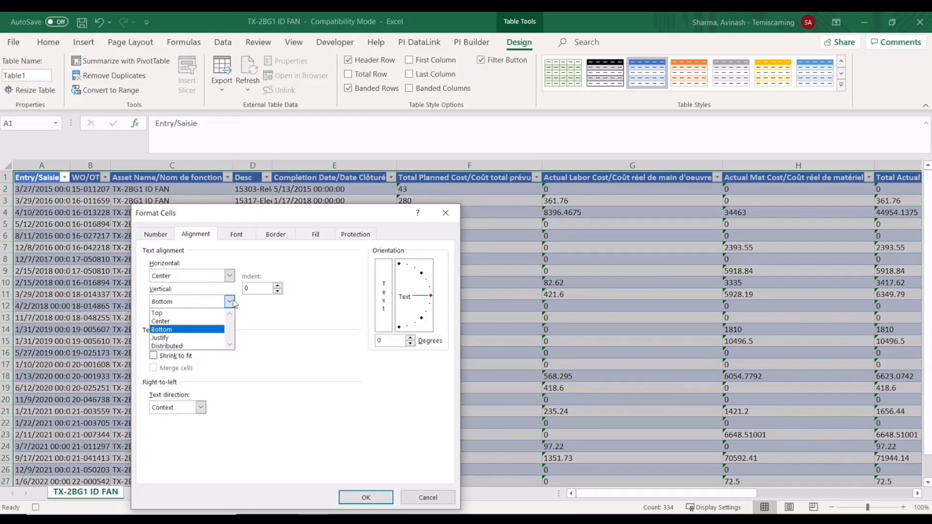
{"action": "left_click", "coordinate": [209, 321]}
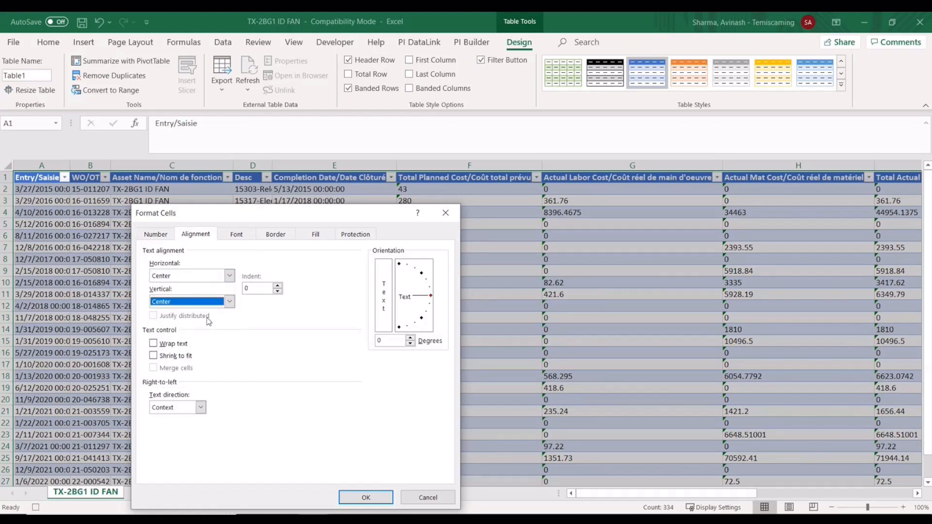
{"action": "left_click", "coordinate": [153, 343]}
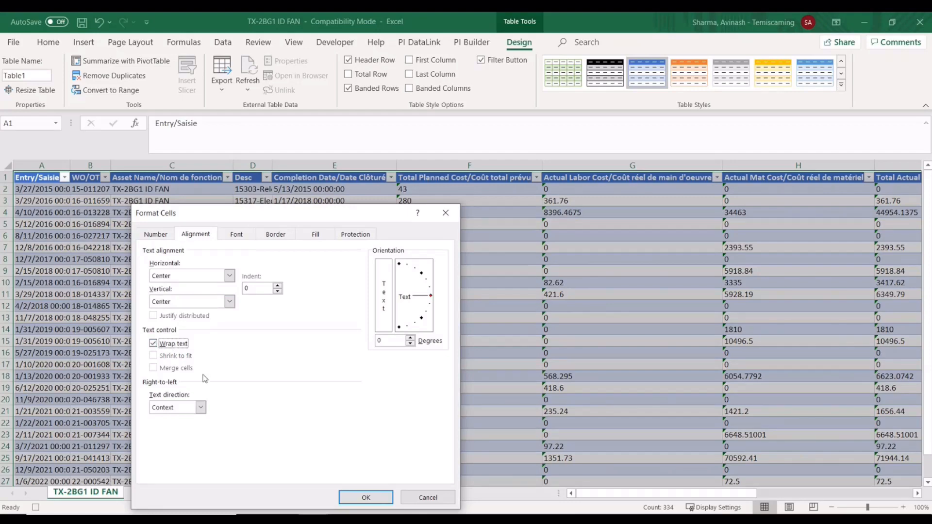
{"action": "left_click", "coordinate": [365, 497]}
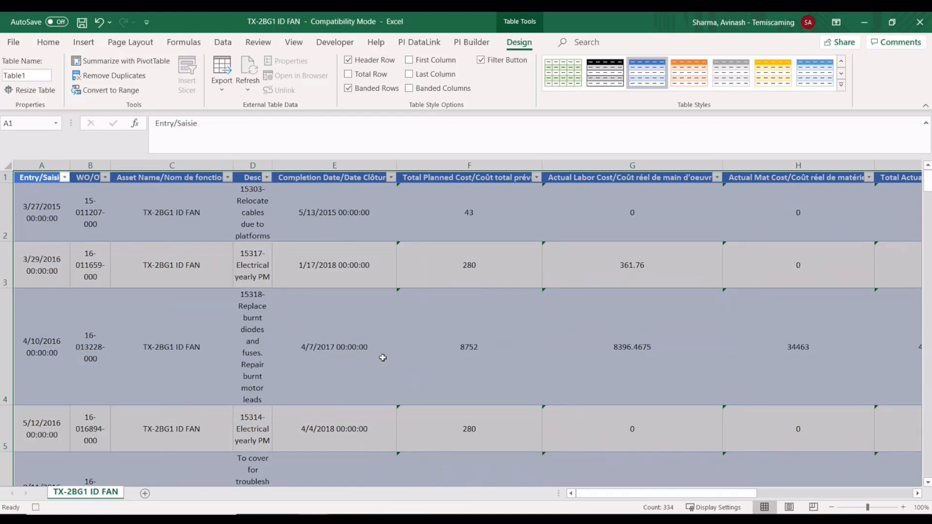
- Widen the WO/OT column to fit more of the order numbers and slightly narrow the Asset Name column
{"action": "left_click", "coordinate": [100, 162]}
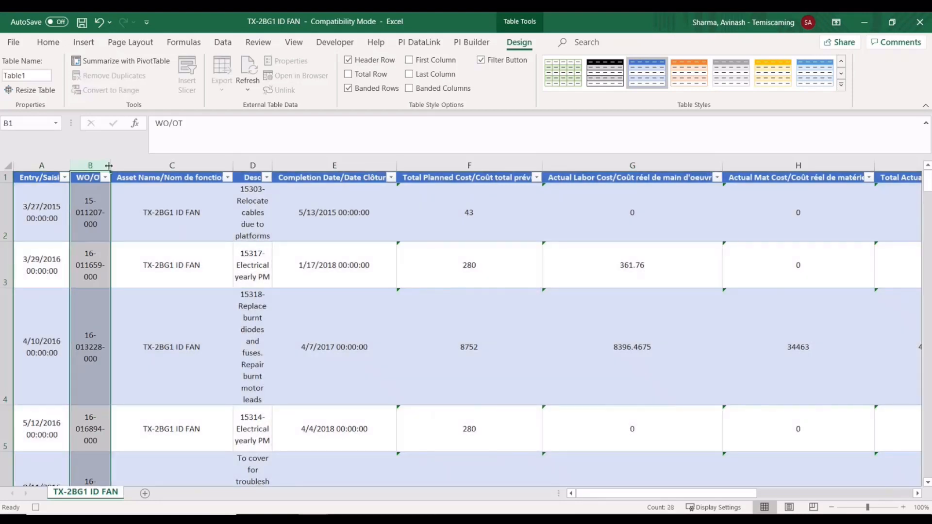
{"action": "left_click_drag", "start_coordinate": [111, 165], "coordinate": [125, 166]}
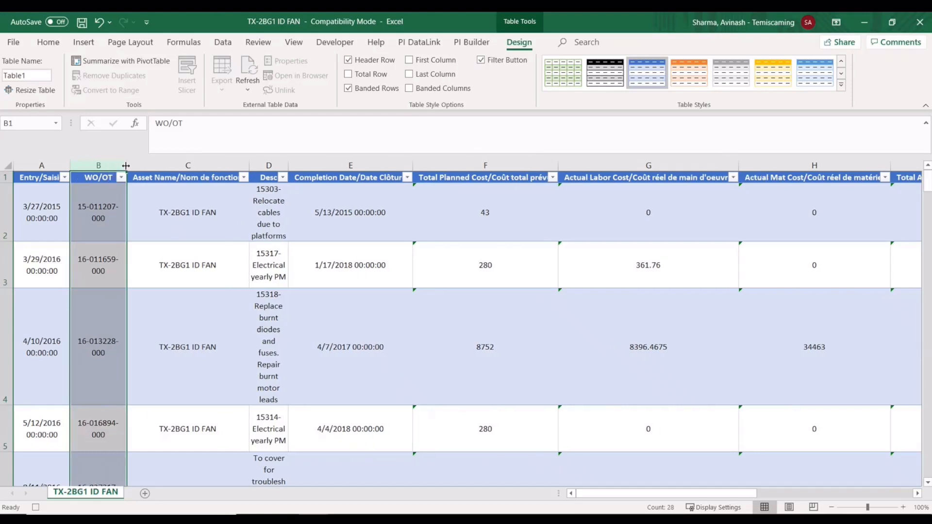
{"action": "left_click", "coordinate": [166, 164]}
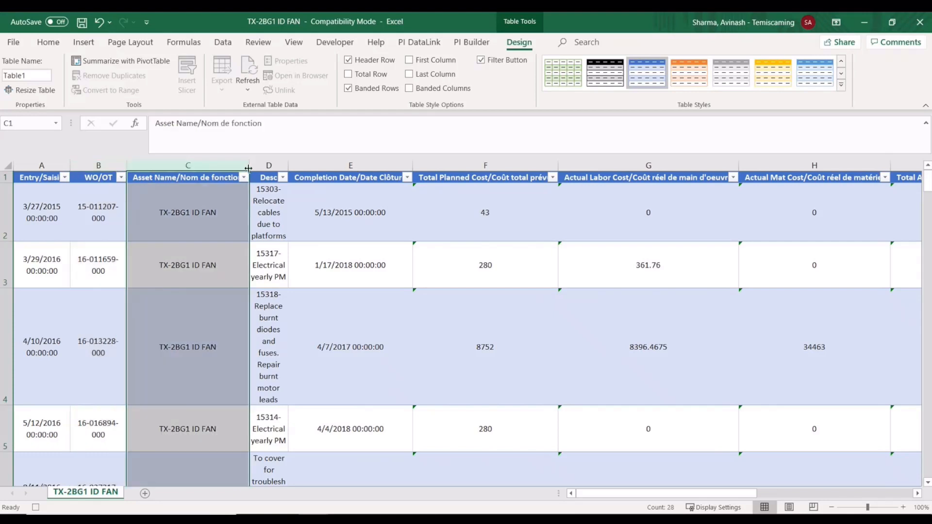
{"action": "left_click_drag", "start_coordinate": [250, 169], "coordinate": [227, 168]}
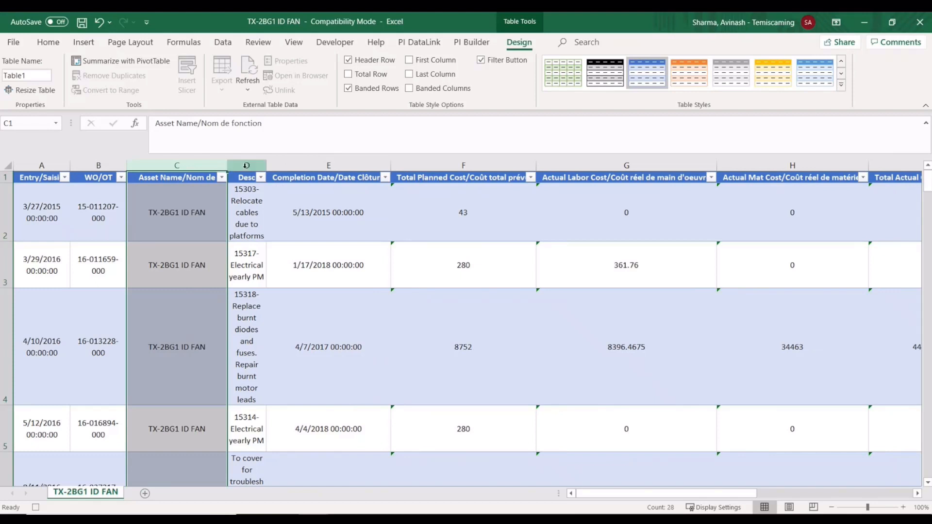
- Set the Desc column's width to 40 and narrow the Completion Date column so its date and time wrap onto two lines
{"action": "left_click", "coordinate": [246, 166]}
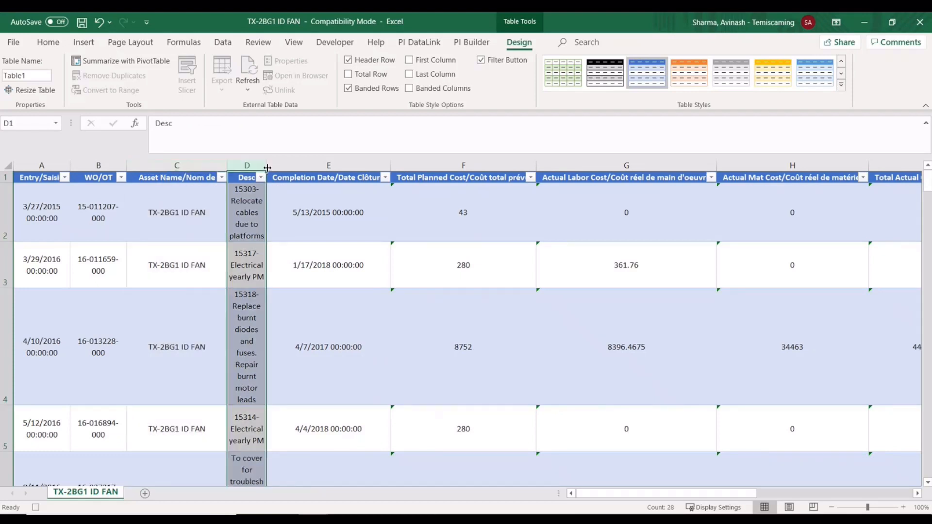
{"action": "right_click", "coordinate": [262, 167]}
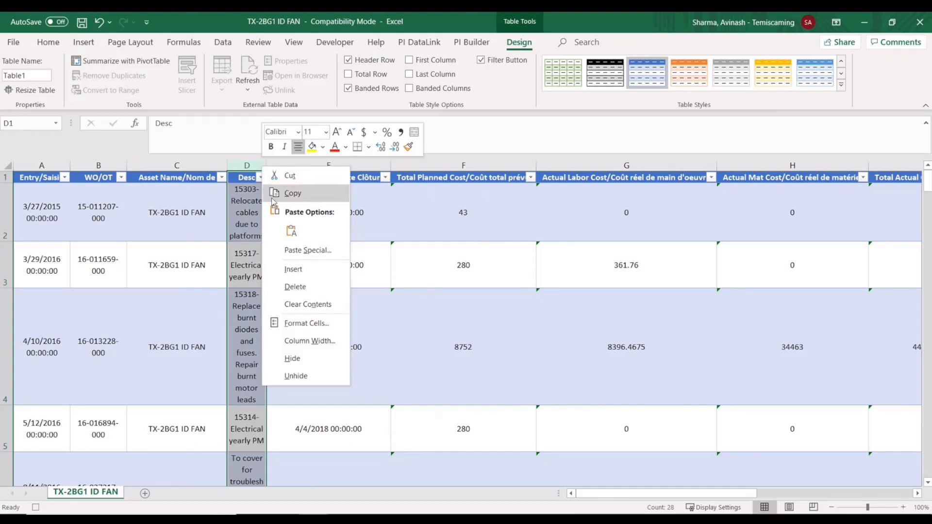
{"action": "left_click", "coordinate": [310, 341]}
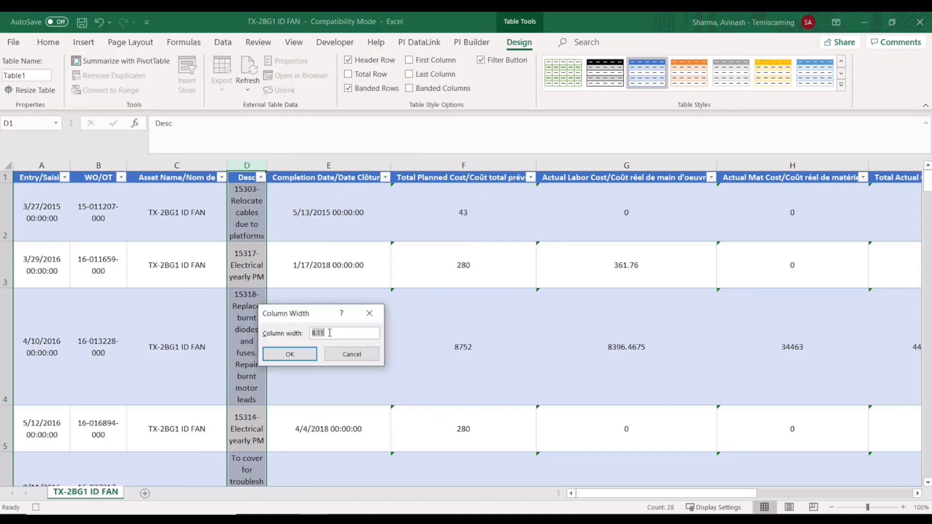
{"action": "left_click", "coordinate": [330, 333]}
{"action": "left_click_drag", "start_coordinate": [329, 333], "coordinate": [312, 335]}
{"action": "type", "text": "40"}
{"action": "left_click", "coordinate": [307, 354]}
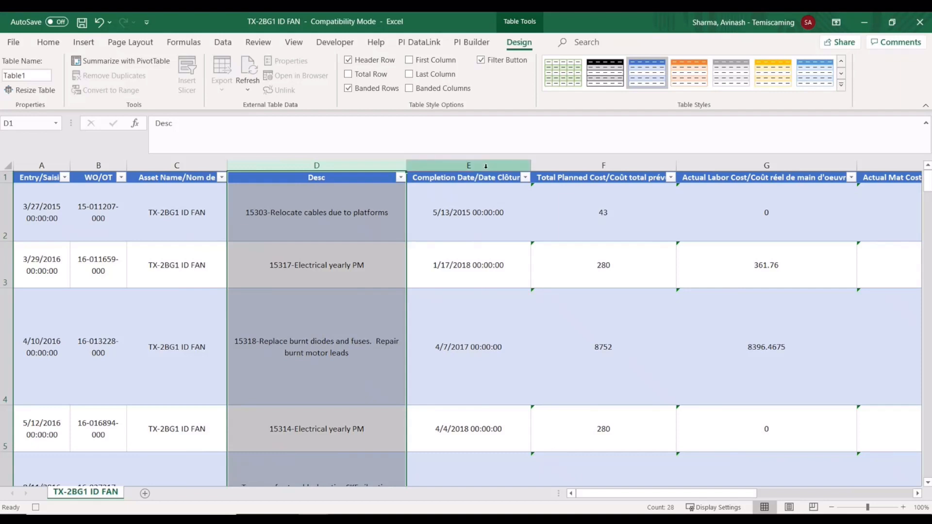
{"action": "left_click", "coordinate": [486, 166]}
{"action": "left_click_drag", "start_coordinate": [531, 166], "coordinate": [457, 165]}
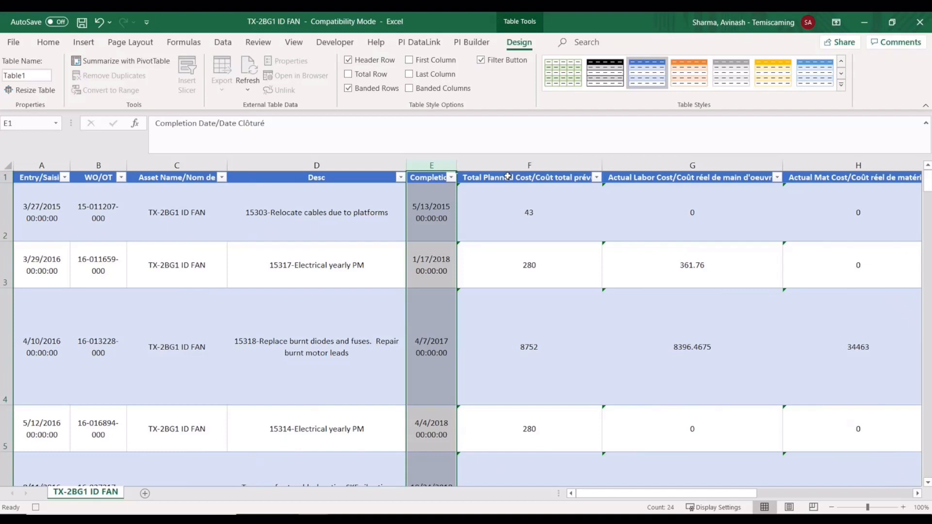
- Convert the Total Planned Cost column from text to numbers with Text to Columns, using tab-delimited data and the General format
{"action": "left_click", "coordinate": [560, 166]}
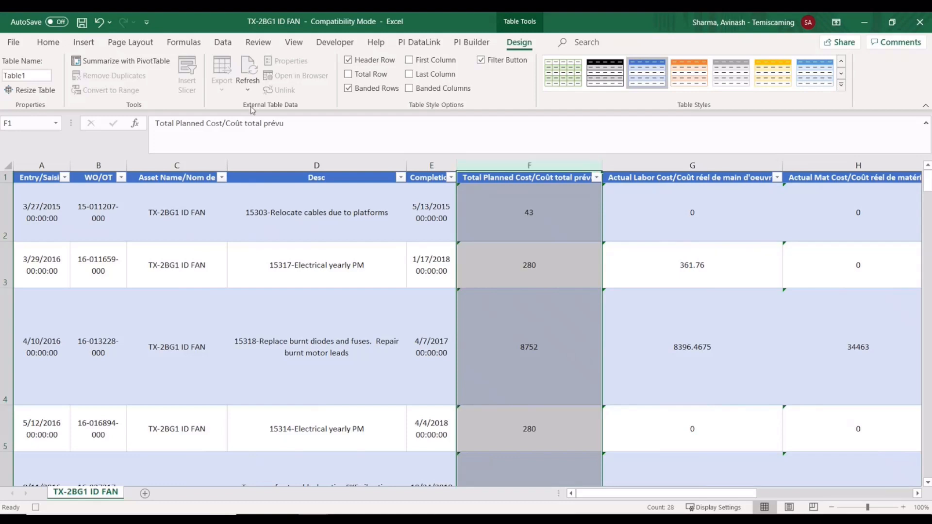
{"action": "left_click", "coordinate": [231, 47]}
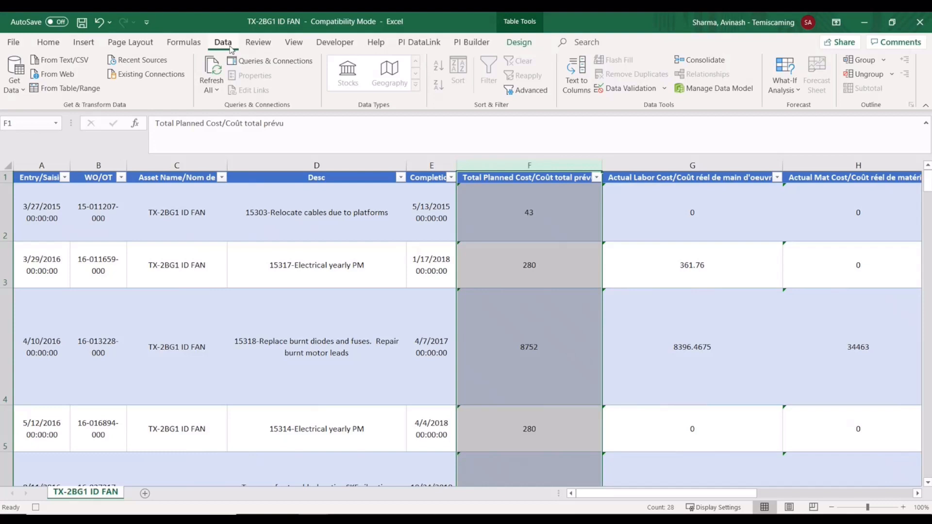
{"action": "left_click", "coordinate": [587, 78]}
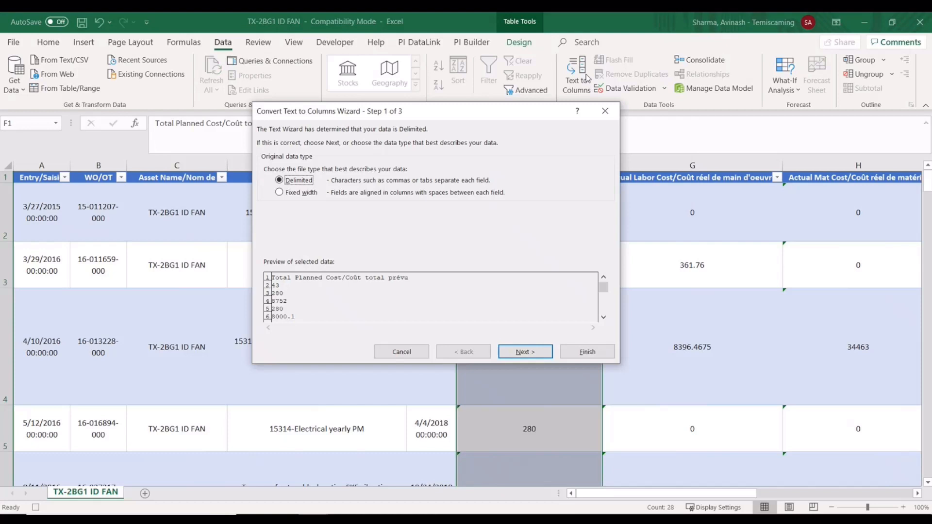
{"action": "left_click", "coordinate": [536, 354]}
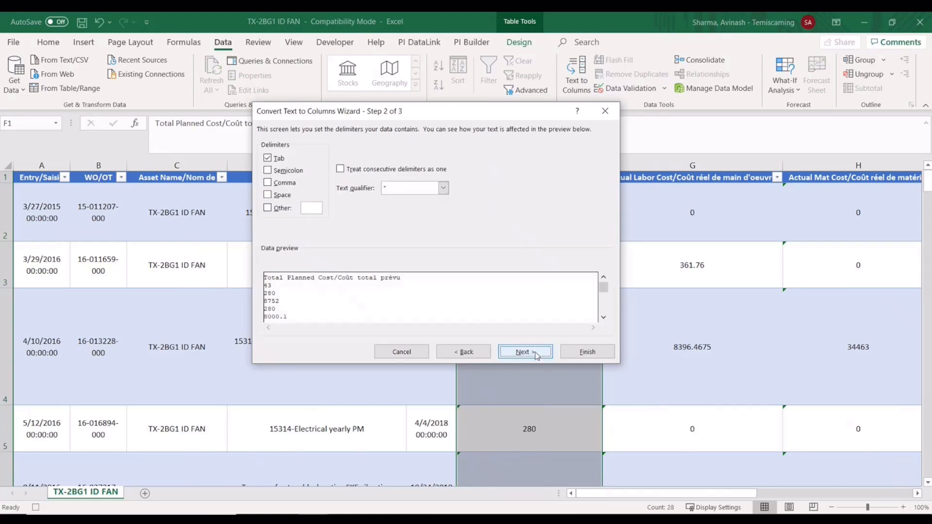
{"action": "left_click", "coordinate": [535, 354]}
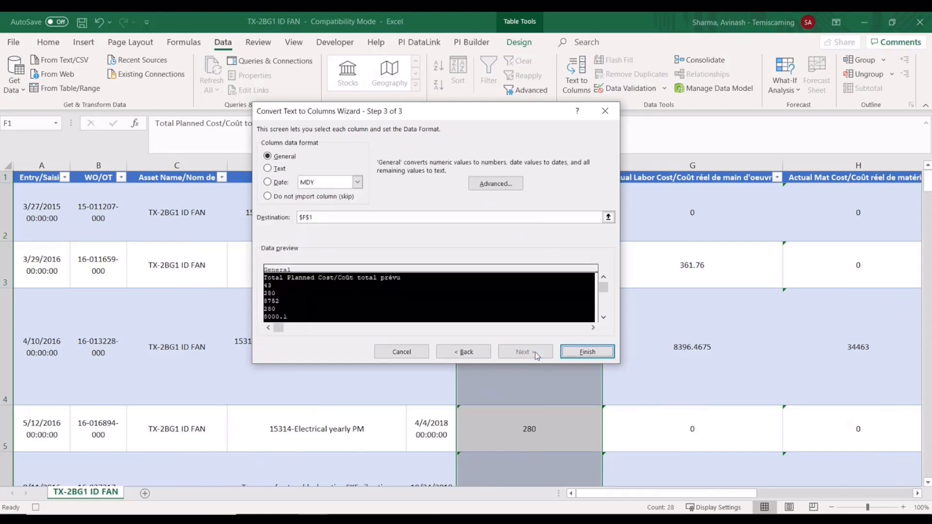
{"action": "left_click", "coordinate": [581, 351]}
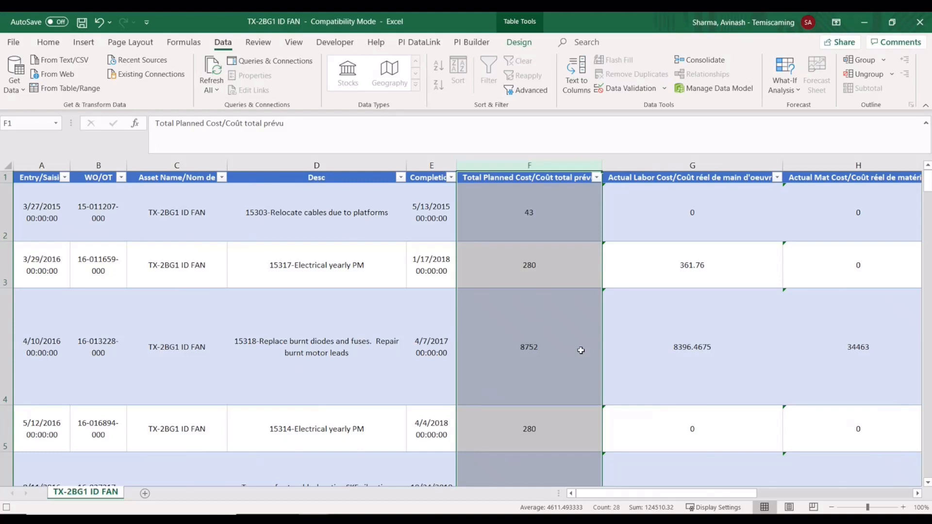
- Format the Total Planned Cost column as Accounting with 2 decimal places and the symbol set to None
{"action": "right_click", "coordinate": [569, 168]}
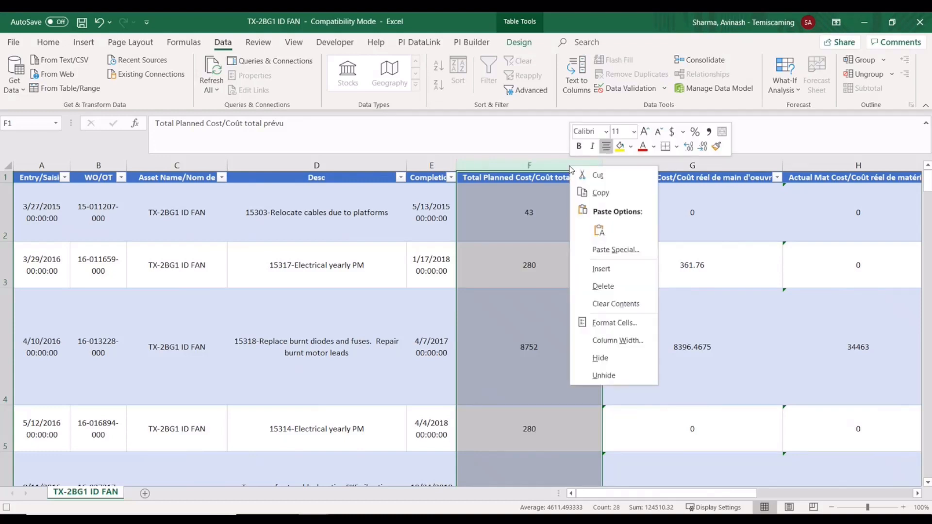
{"action": "left_click", "coordinate": [615, 322]}
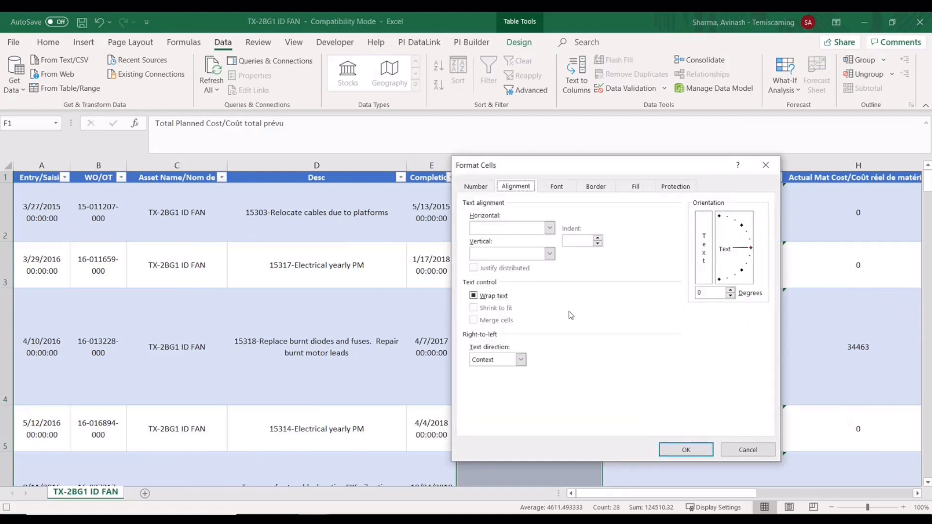
{"action": "left_click_drag", "start_coordinate": [625, 165], "coordinate": [478, 164]}
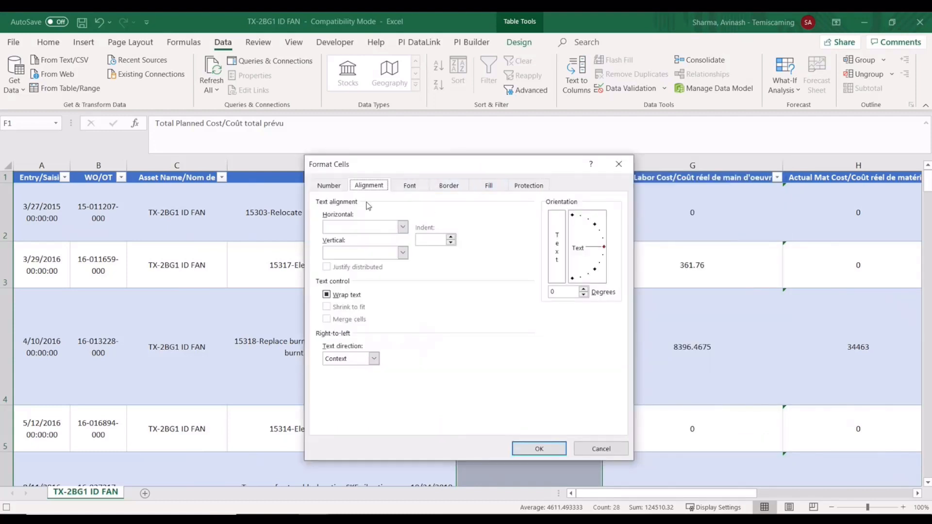
{"action": "left_click", "coordinate": [339, 187]}
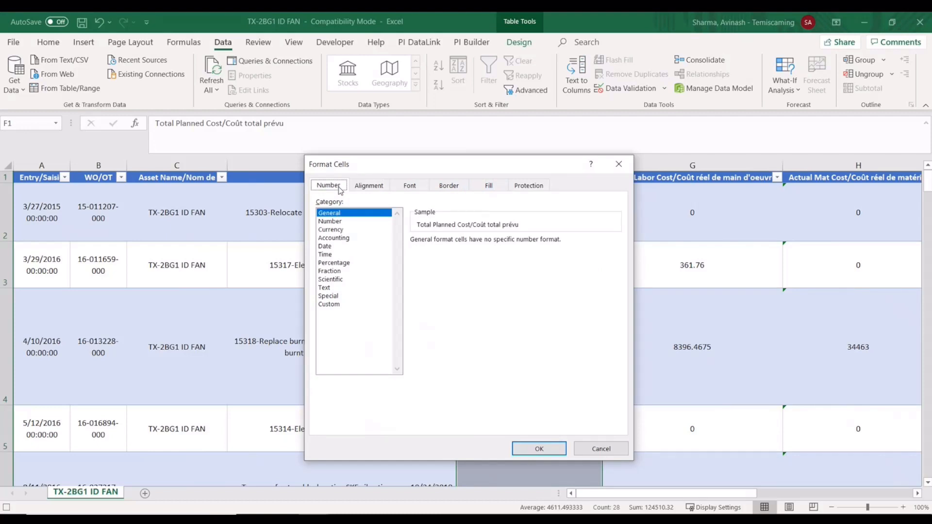
{"action": "left_click", "coordinate": [346, 238]}
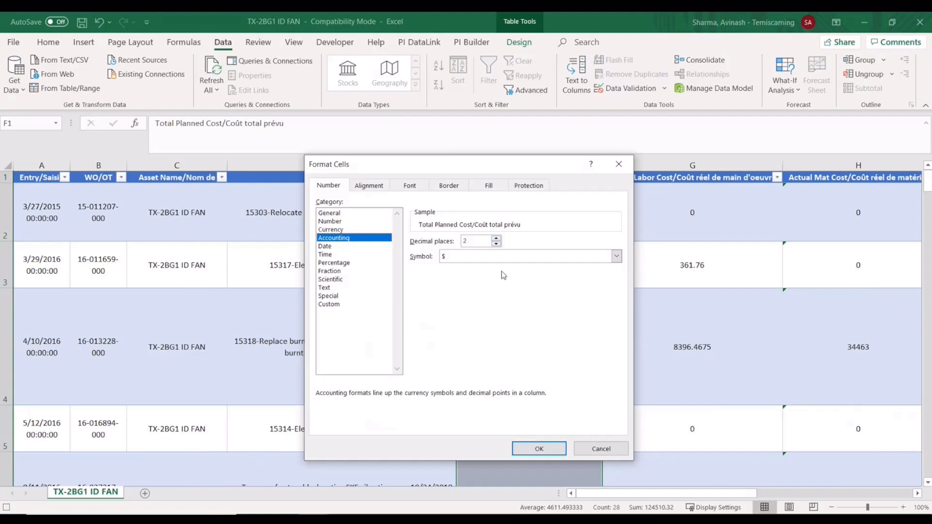
{"action": "left_click", "coordinate": [474, 257]}
{"action": "left_click", "coordinate": [457, 270]}
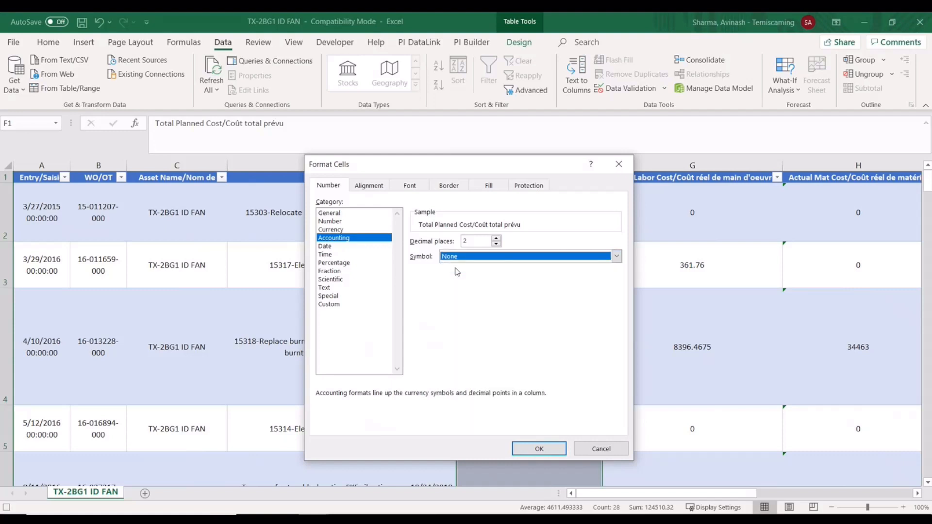
{"action": "left_click", "coordinate": [547, 449]}
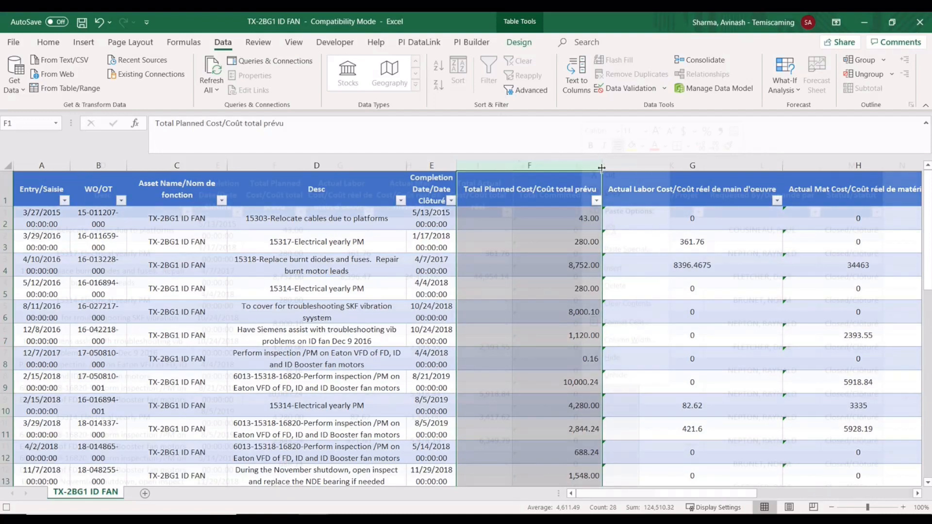
- Narrow the Total Planned Cost column to a width of about 10.33
{"action": "left_click_drag", "start_coordinate": [601, 168], "coordinate": [536, 177]}
{"action": "left_click_drag", "start_coordinate": [536, 176], "coordinate": [505, 171]}
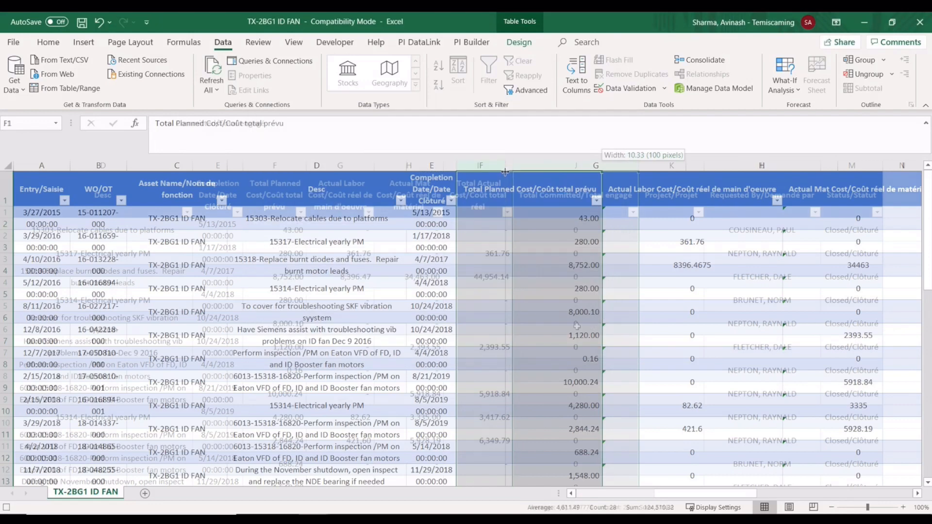
{"action": "left_click_drag", "start_coordinate": [505, 172], "coordinate": [505, 172]}
- Format the Total Committed column as Accounting with 2 decimal places and the symbol set to None
{"action": "right_click", "coordinate": [600, 167]}
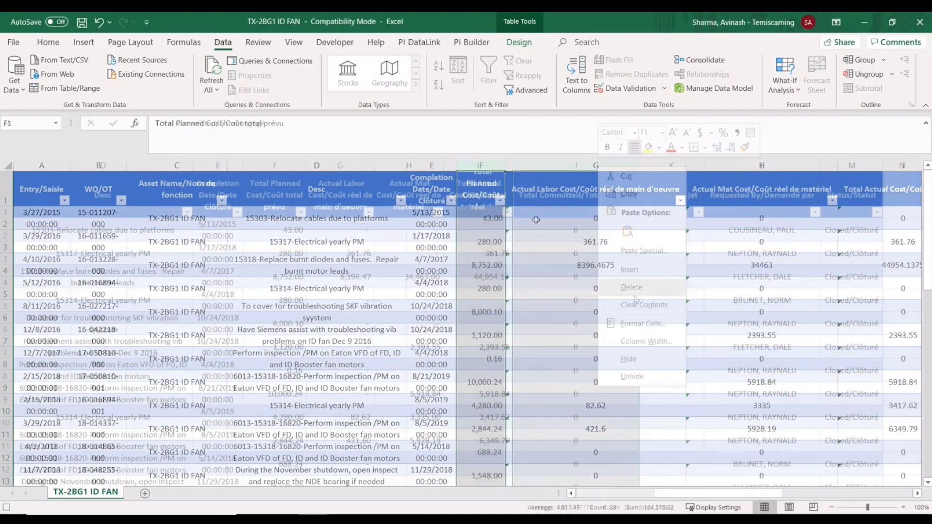
{"action": "left_click", "coordinate": [643, 323]}
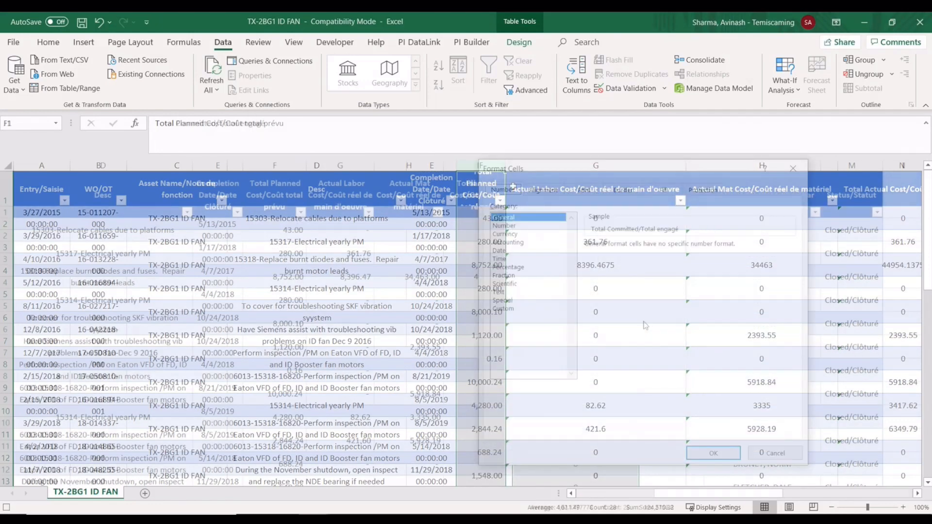
{"action": "left_click", "coordinate": [529, 244]}
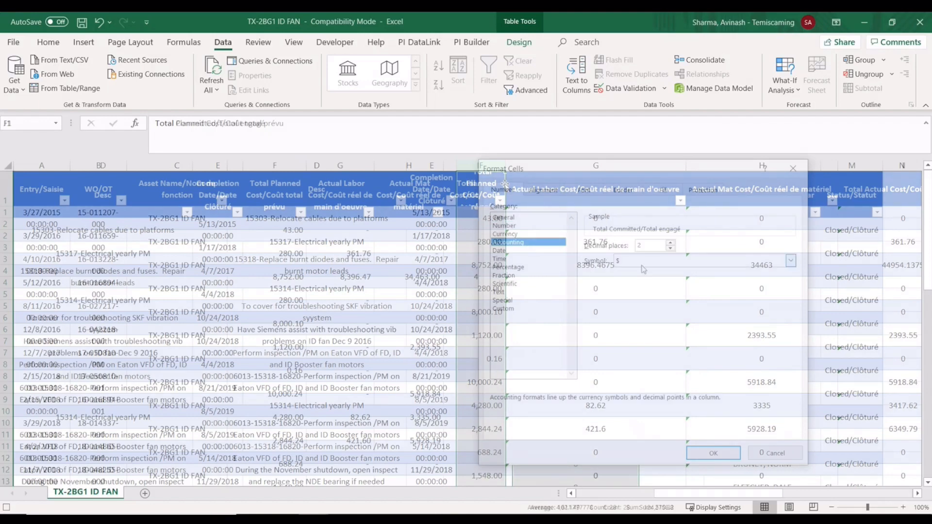
{"action": "left_click", "coordinate": [643, 262]}
{"action": "left_click", "coordinate": [631, 273]}
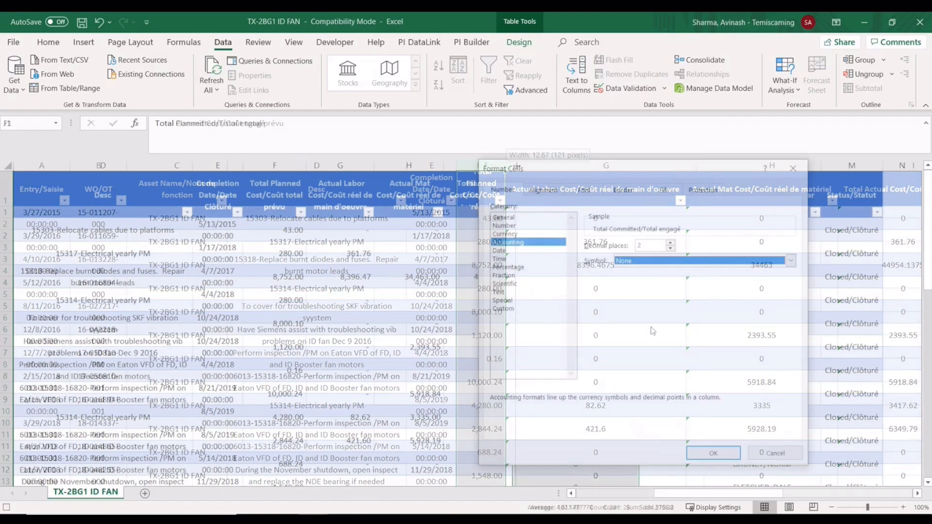
{"action": "key", "text": "Return"}
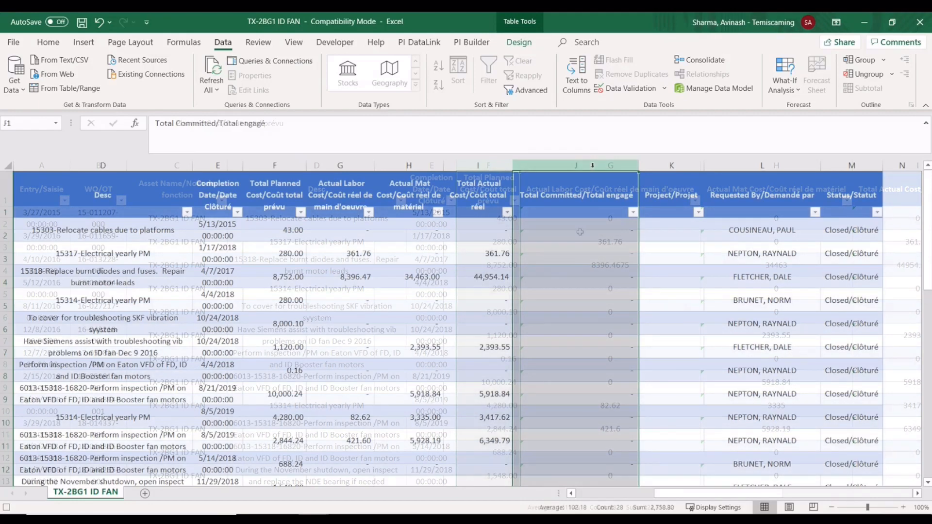
- Set the Total Committed column's width to 15
{"action": "right_click", "coordinate": [593, 166]}
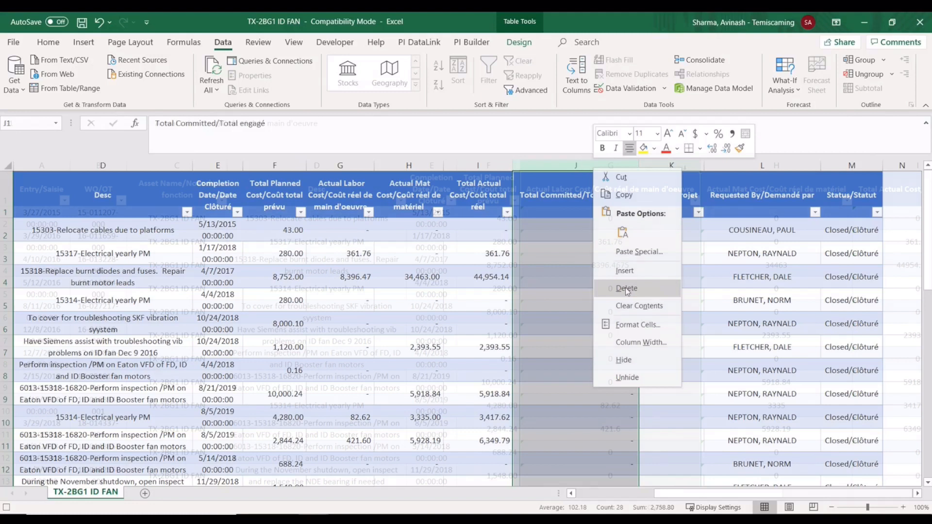
{"action": "left_click", "coordinate": [637, 343]}
{"action": "type", "text": "15"}
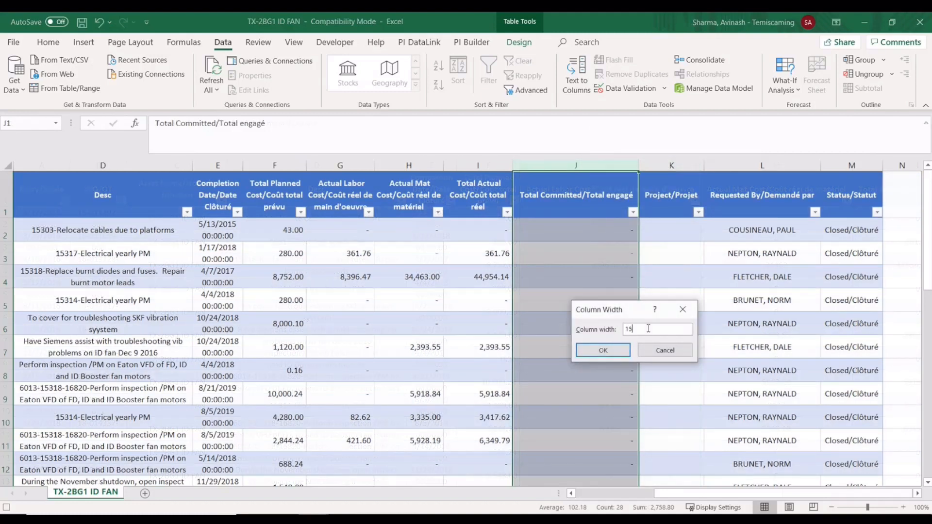
{"action": "key", "text": "Return"}
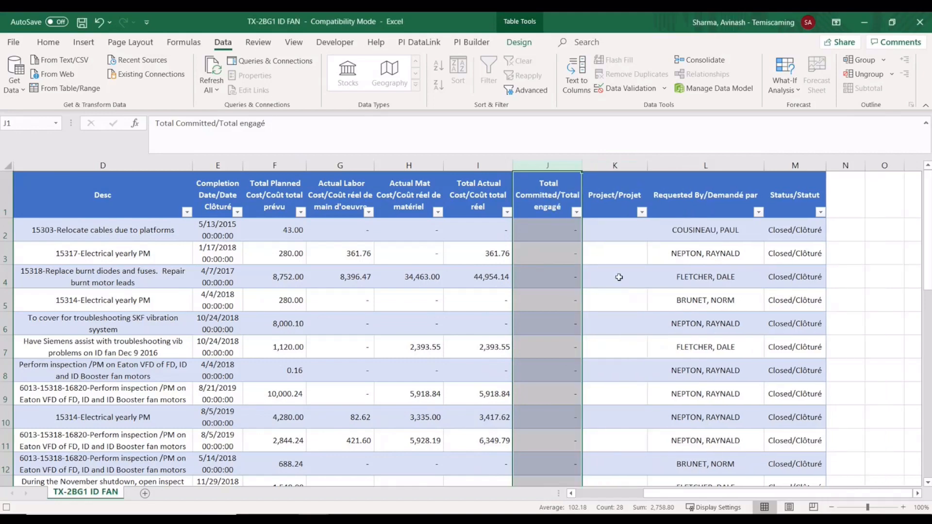
- Set the sheet's paper size to Legal (8.5" x 14") and its orientation to landscape
{"action": "scroll", "coordinate": [619, 277], "scroll_direction": "left", "scroll_amount": 3}
{"action": "left_click", "coordinate": [154, 43]}
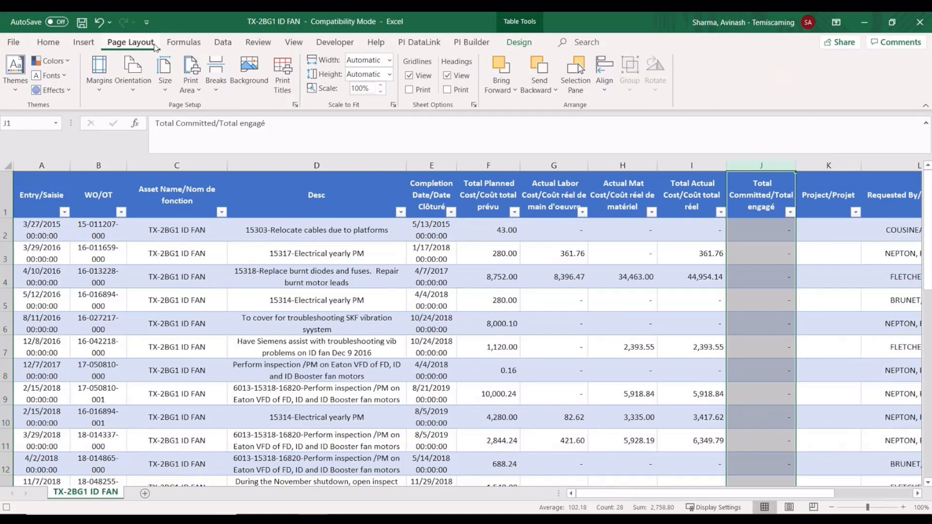
{"action": "left_click", "coordinate": [164, 87]}
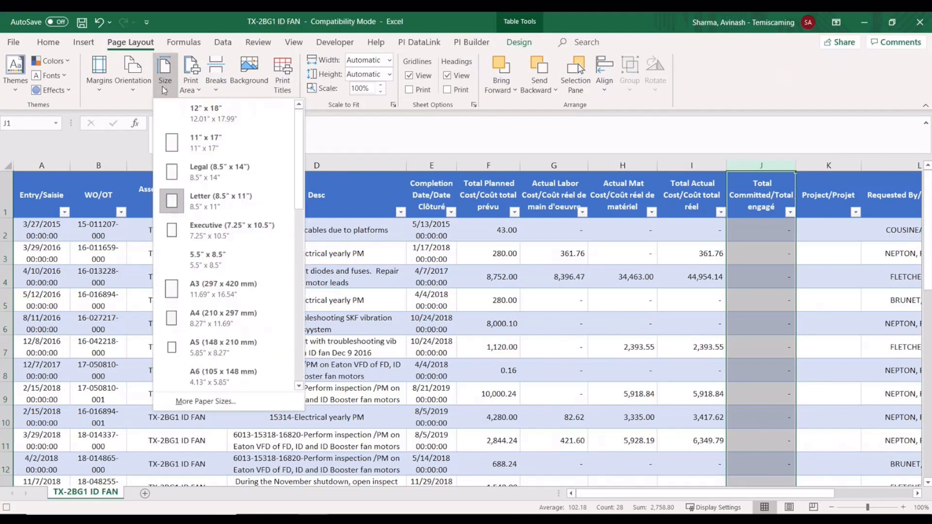
{"action": "left_click", "coordinate": [223, 182]}
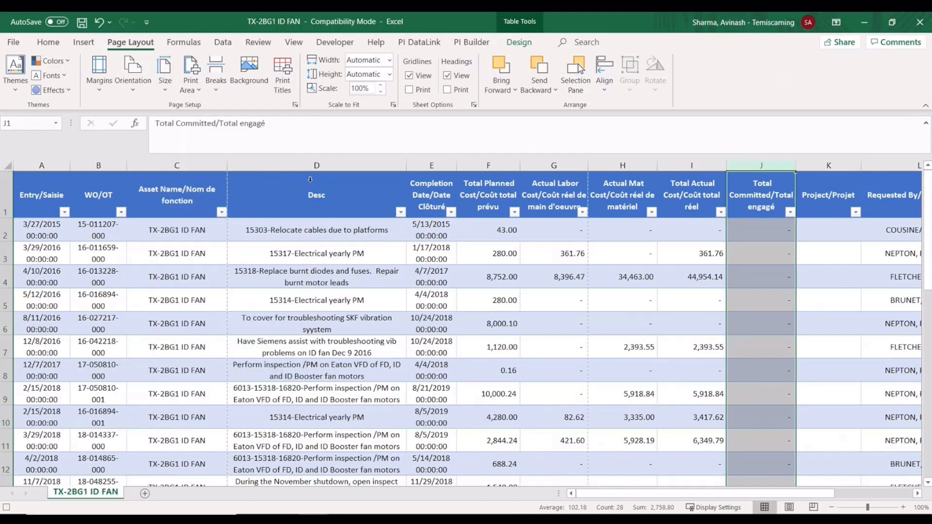
{"action": "left_click", "coordinate": [144, 73]}
{"action": "left_click", "coordinate": [162, 141]}
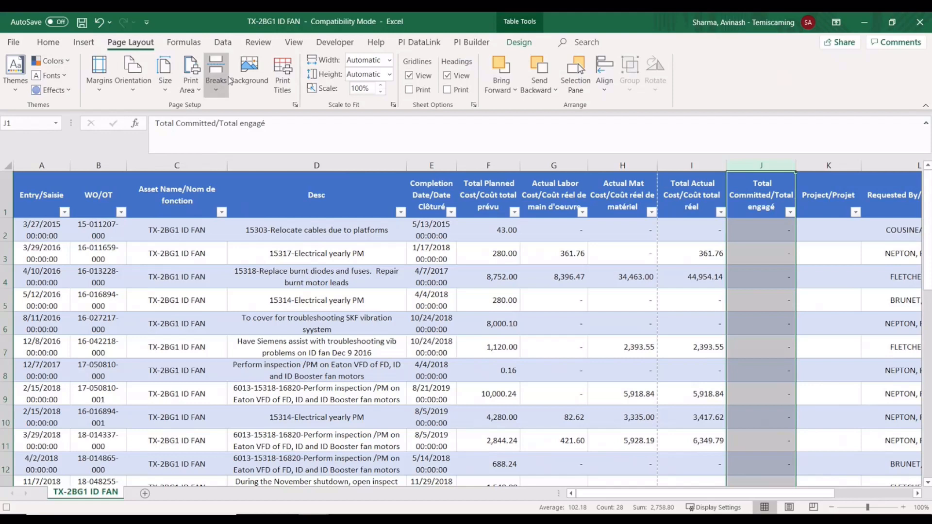
- Center the printout horizontally on the page and set custom left and right margins of 0.3
{"action": "left_click", "coordinate": [103, 85]}
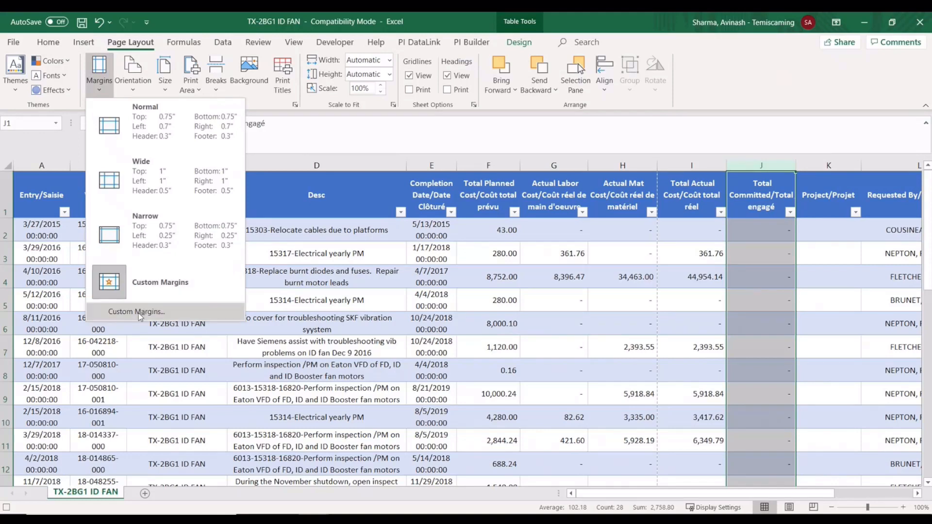
{"action": "left_click", "coordinate": [166, 313]}
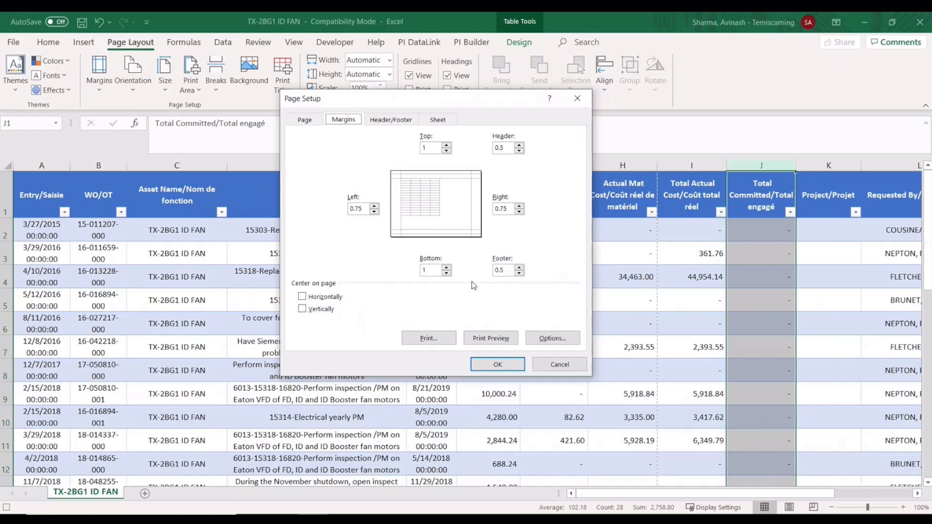
{"action": "left_click", "coordinate": [302, 297]}
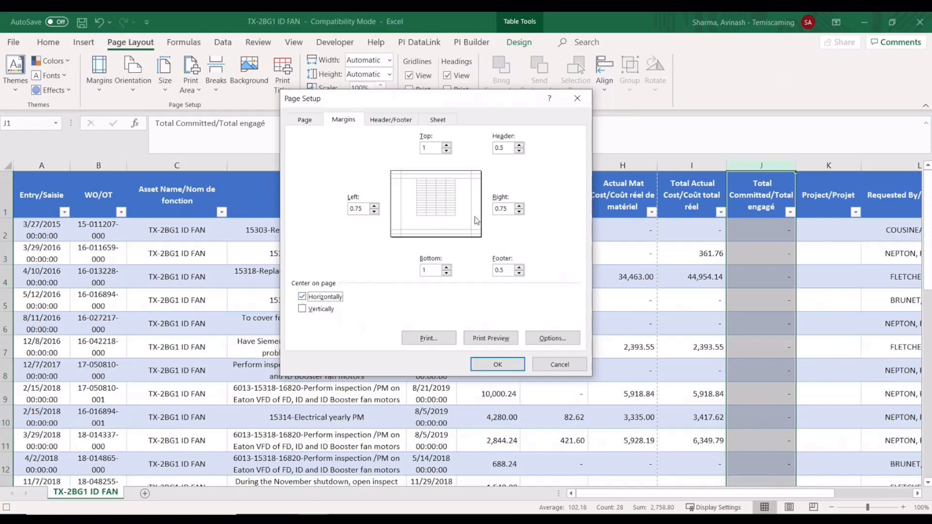
{"action": "left_click", "coordinate": [369, 209]}
{"action": "key", "text": "BackSpace"}
{"action": "key", "text": "BackSpace"}
{"action": "type", "text": "3"}
{"action": "left_click", "coordinate": [512, 209]}
{"action": "key", "text": "BackSpace"}
{"action": "key", "text": "BackSpace"}
{"action": "type", "text": "3"}
- Start a custom page header and insert the file name code in its center section
{"action": "left_click", "coordinate": [398, 119]}
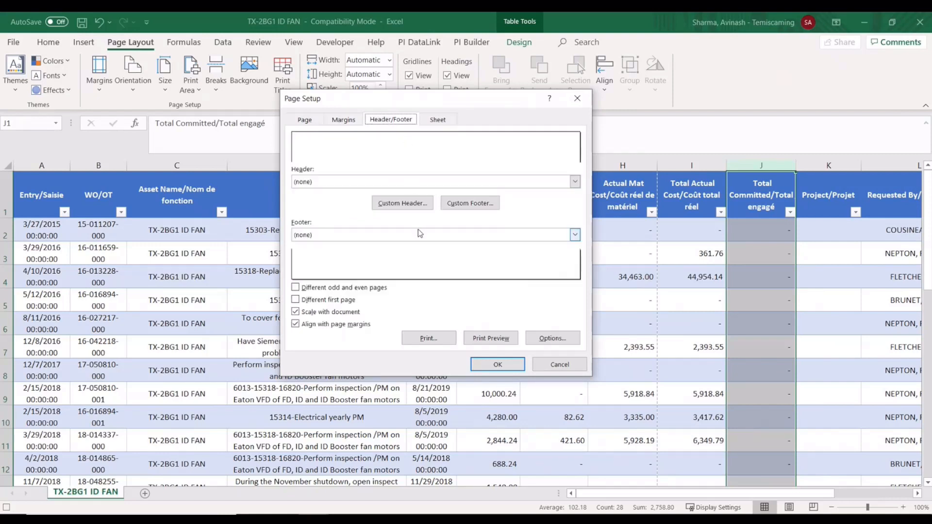
{"action": "left_click", "coordinate": [416, 204]}
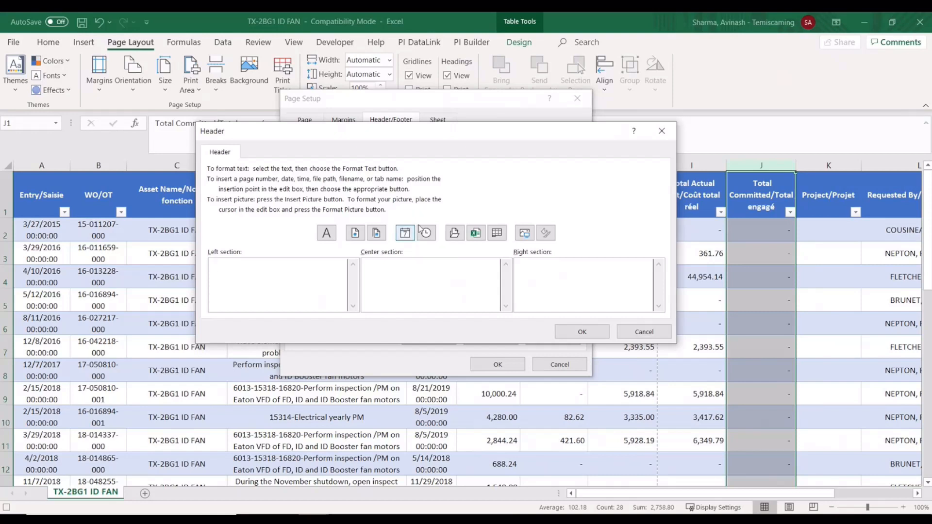
{"action": "left_click", "coordinate": [398, 283]}
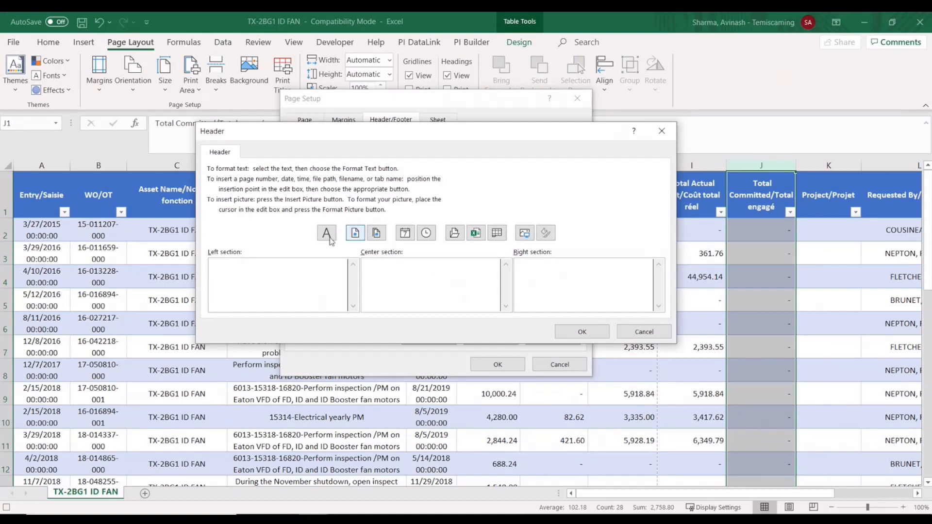
{"action": "left_click", "coordinate": [477, 233]}
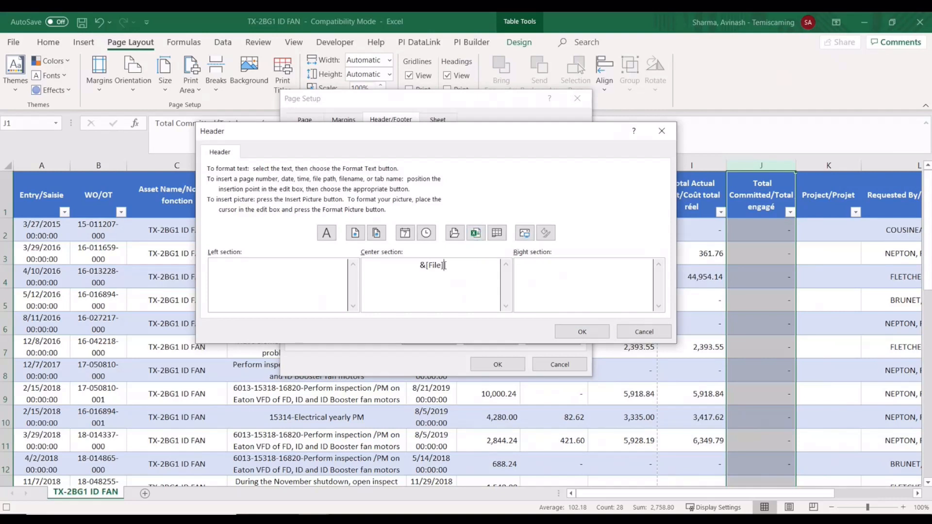
- Format the file name code in the header's center section as bold, size 16
{"action": "left_click_drag", "start_coordinate": [445, 265], "coordinate": [421, 265]}
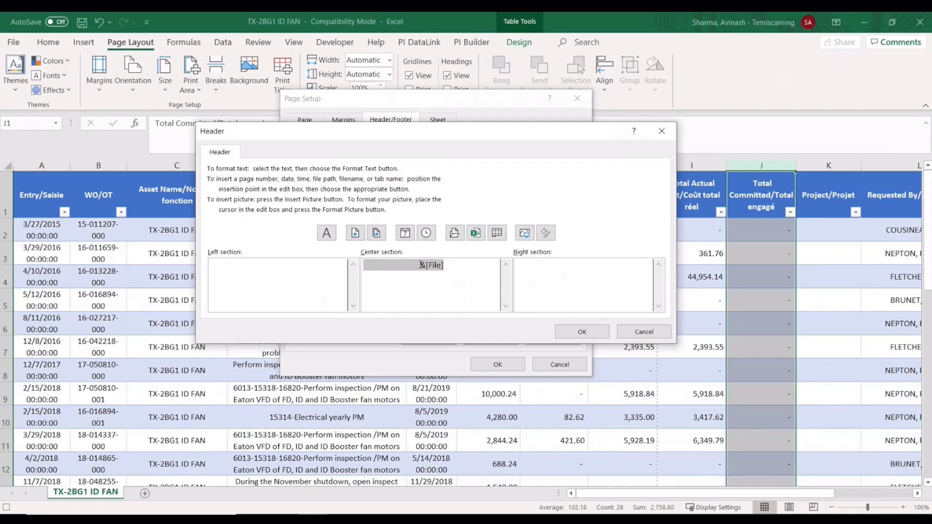
{"action": "left_click", "coordinate": [326, 233]}
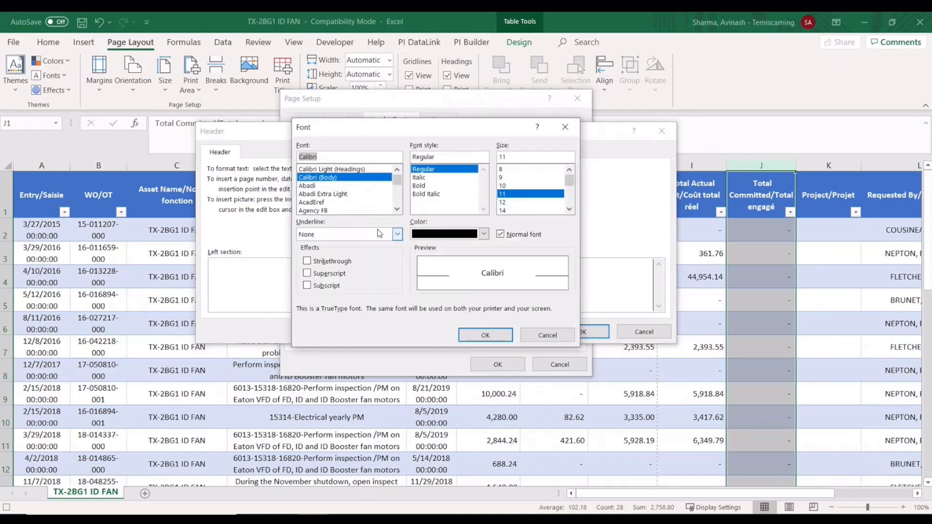
{"action": "left_click", "coordinate": [569, 205]}
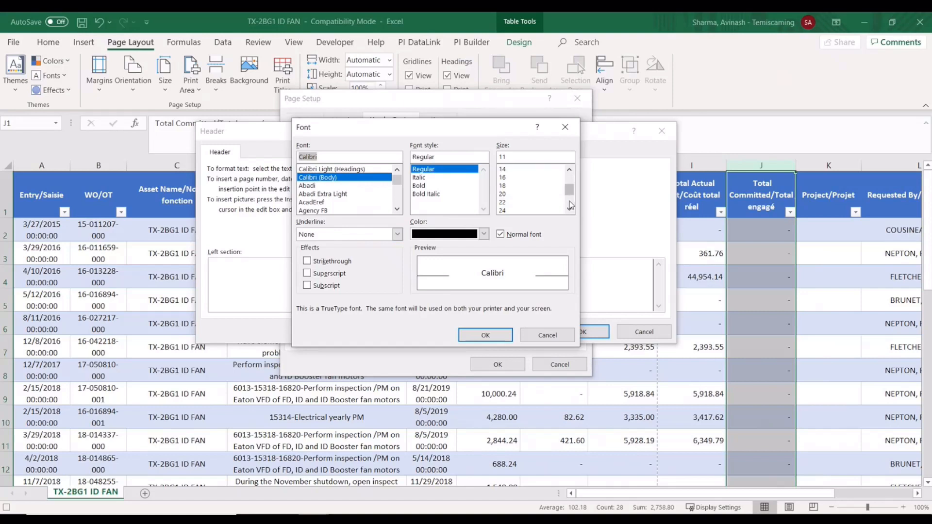
{"action": "left_click", "coordinate": [511, 176]}
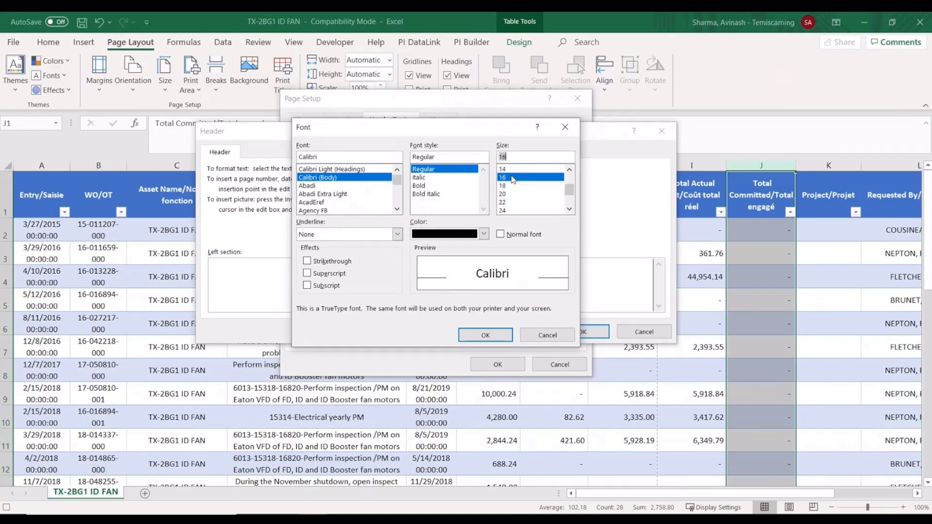
{"action": "left_click", "coordinate": [433, 187]}
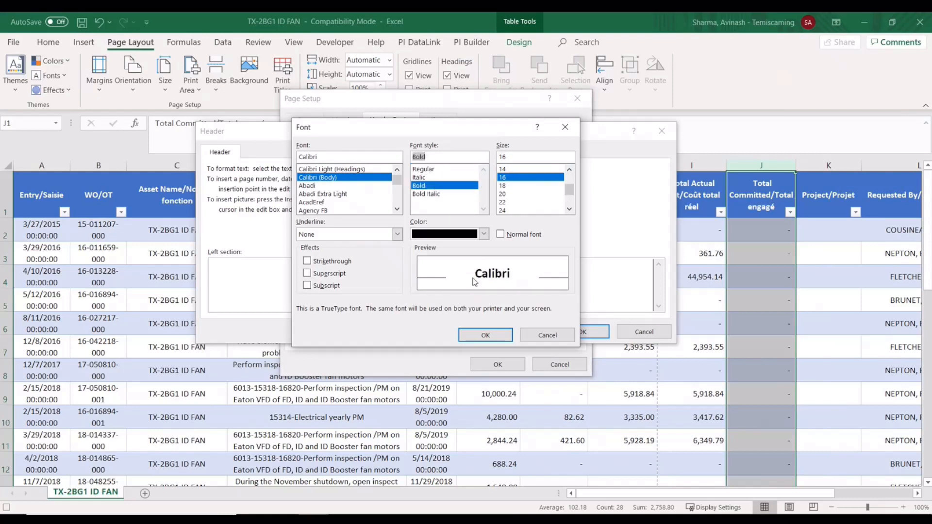
{"action": "left_click", "coordinate": [487, 334]}
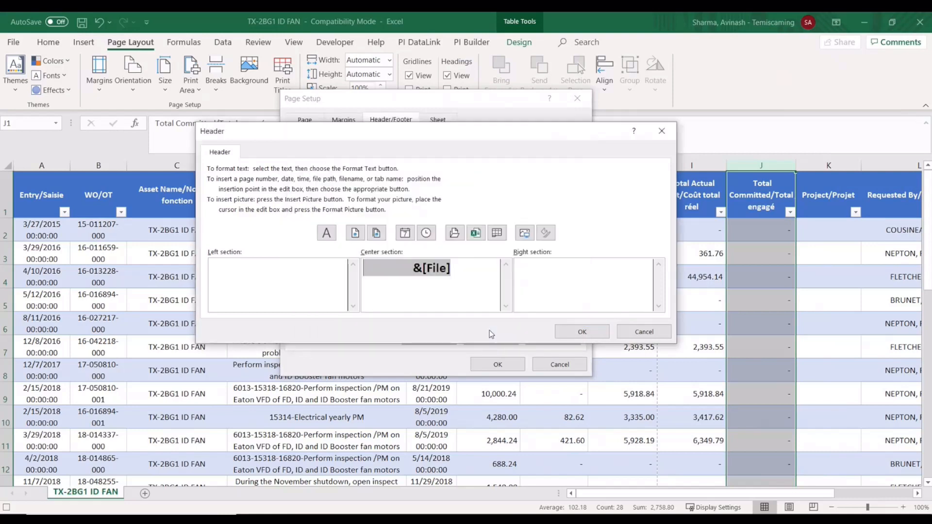
- Insert the date and time codes, separated by a space, in the header's right section and accept the custom header
{"action": "left_click", "coordinate": [529, 286]}
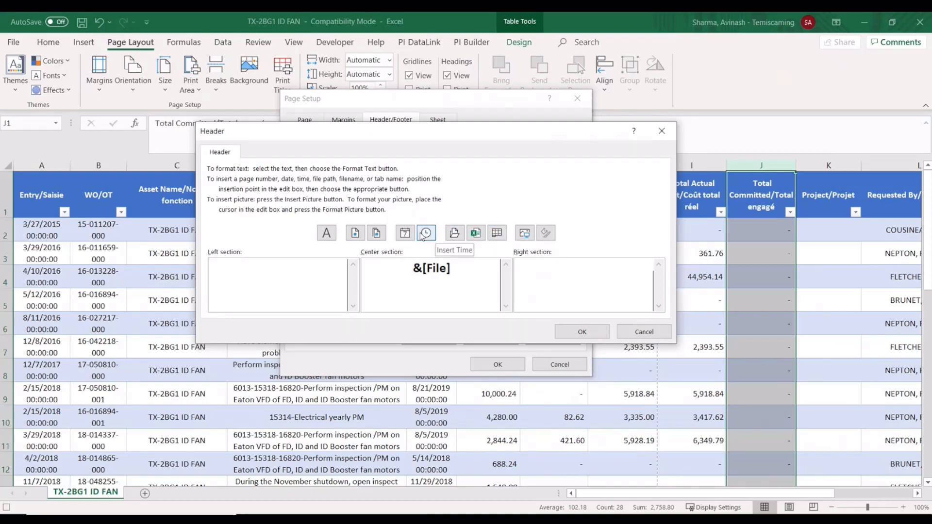
{"action": "left_click", "coordinate": [405, 235]}
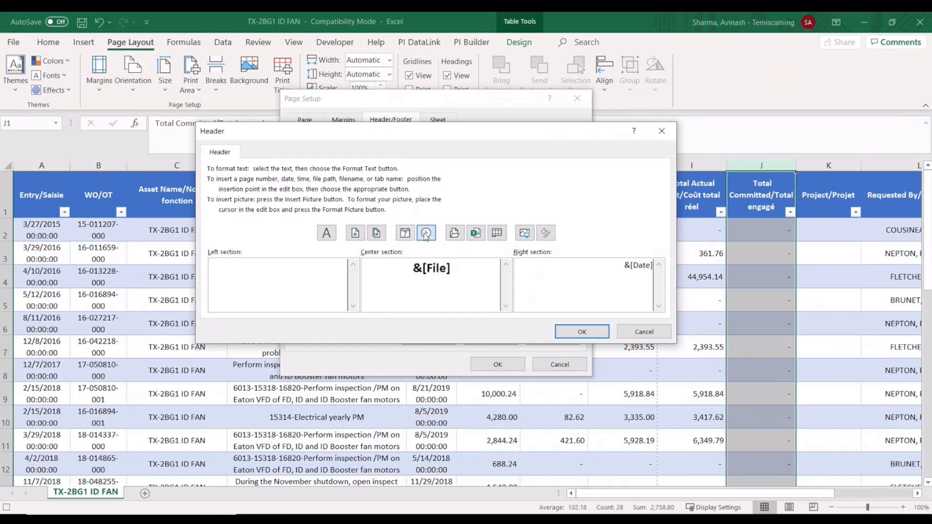
{"action": "left_click", "coordinate": [426, 233]}
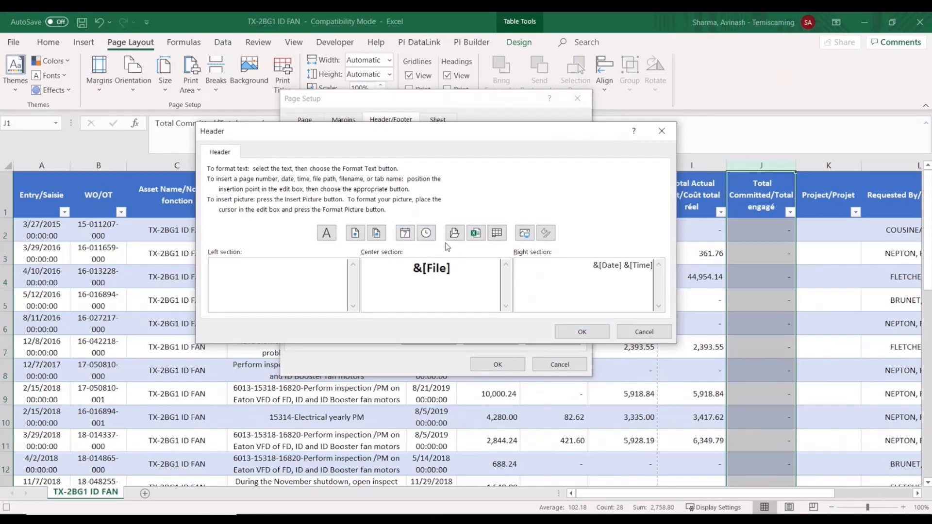
{"action": "left_click", "coordinate": [597, 335]}
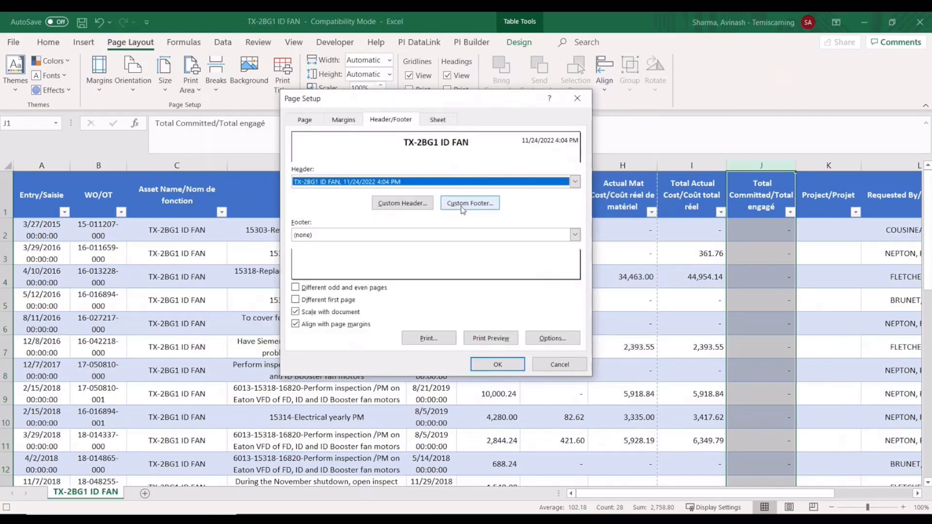
- Create a custom footer with the file path in the left section and "&[Page] of &[Pages]" in the right section
{"action": "left_click", "coordinate": [462, 208]}
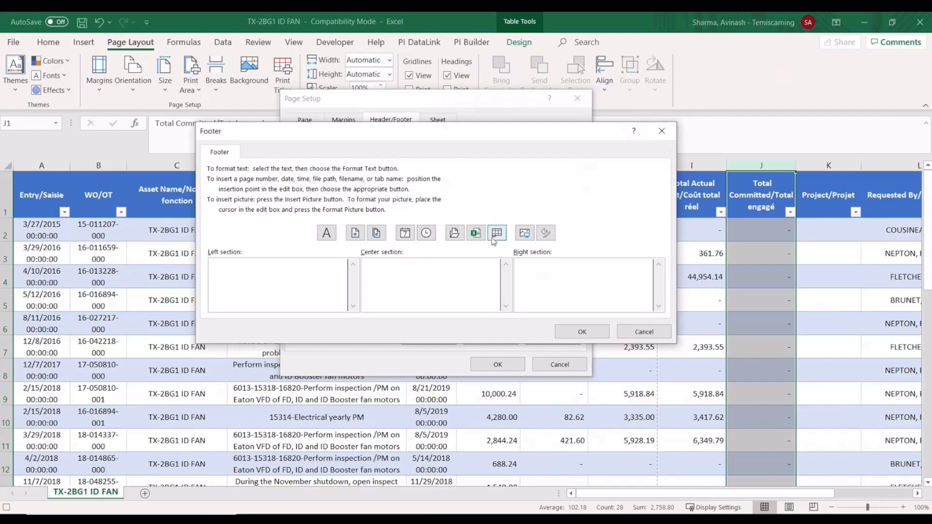
{"action": "left_click", "coordinate": [453, 237]}
{"action": "left_click", "coordinate": [361, 233]}
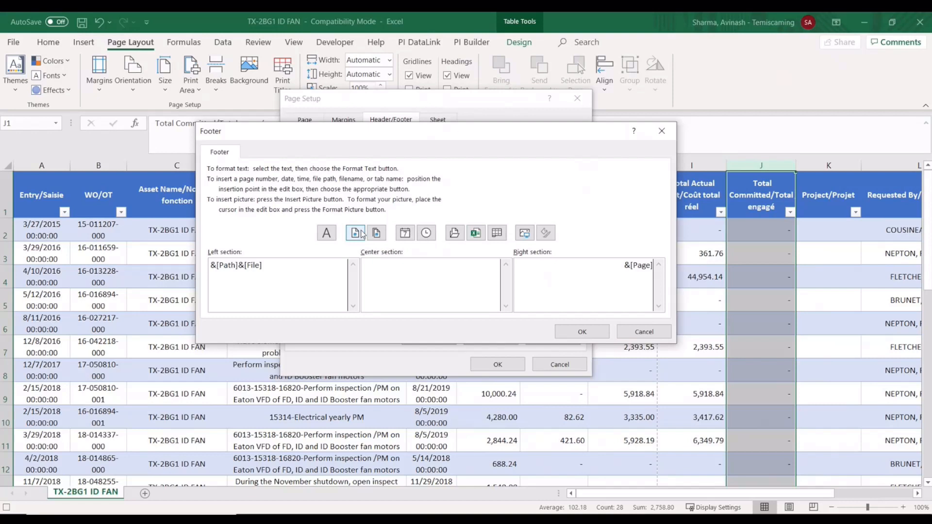
{"action": "type", "text": "of"}
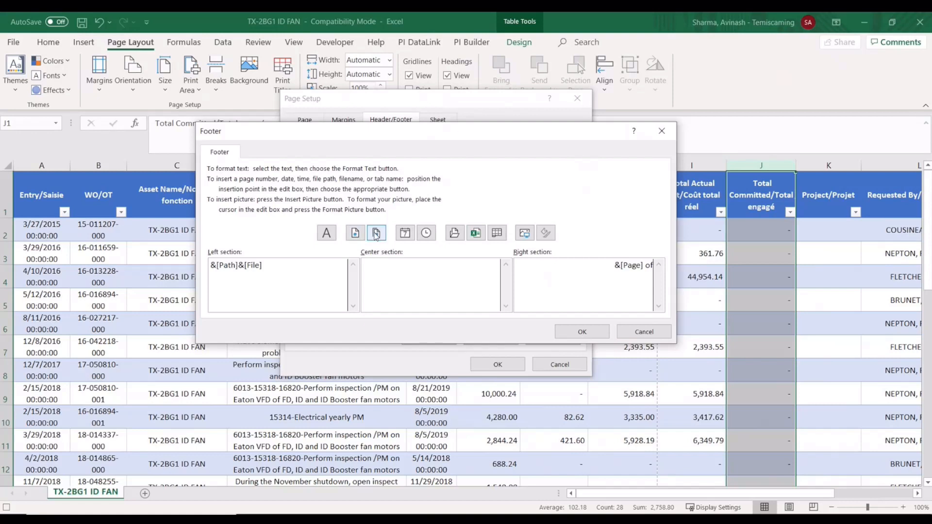
{"action": "left_click", "coordinate": [376, 234]}
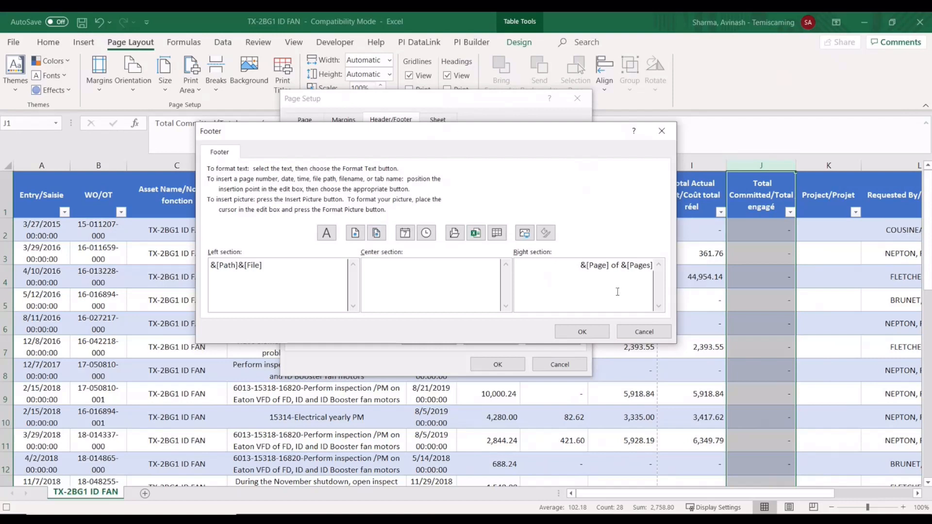
{"action": "left_click", "coordinate": [575, 334]}
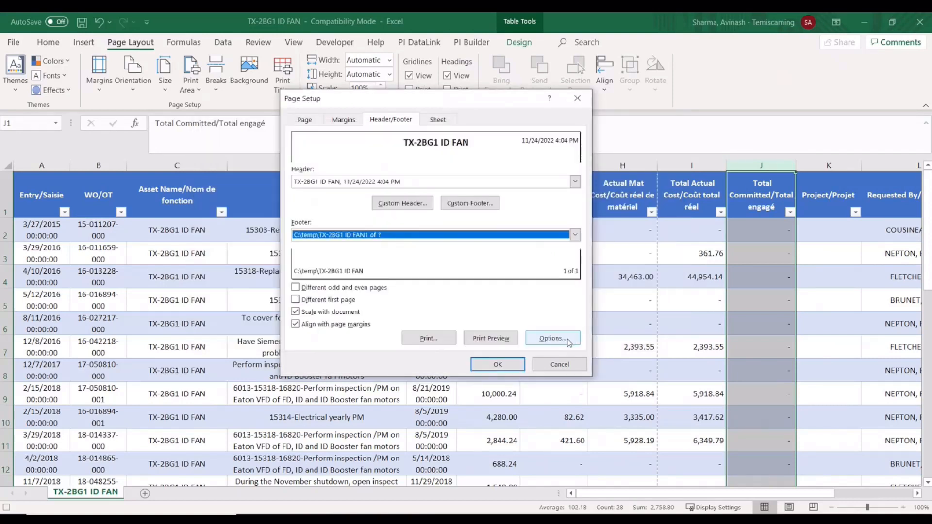
- Set row 1 ($1:$1) to repeat at the top of every printed page and accept the page setup
{"action": "left_click", "coordinate": [444, 122]}
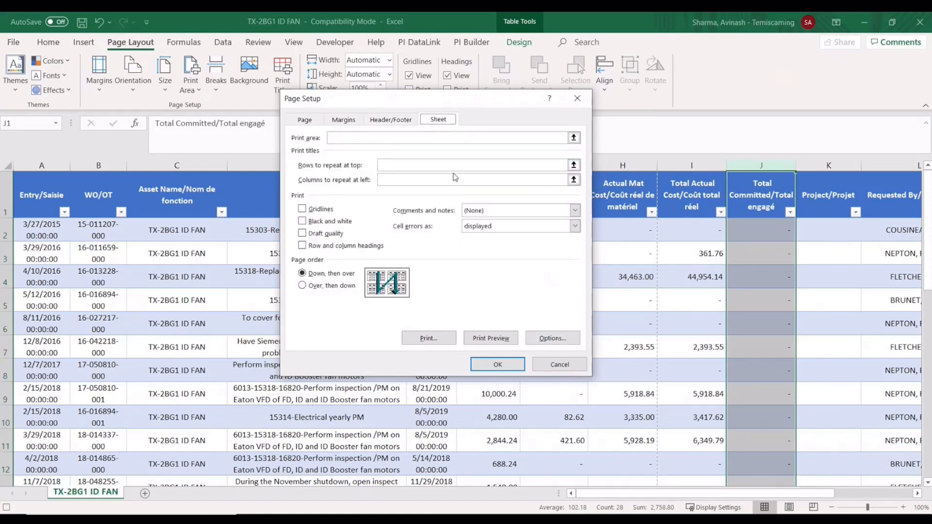
{"action": "left_click", "coordinate": [380, 166]}
{"action": "left_click", "coordinate": [573, 165]}
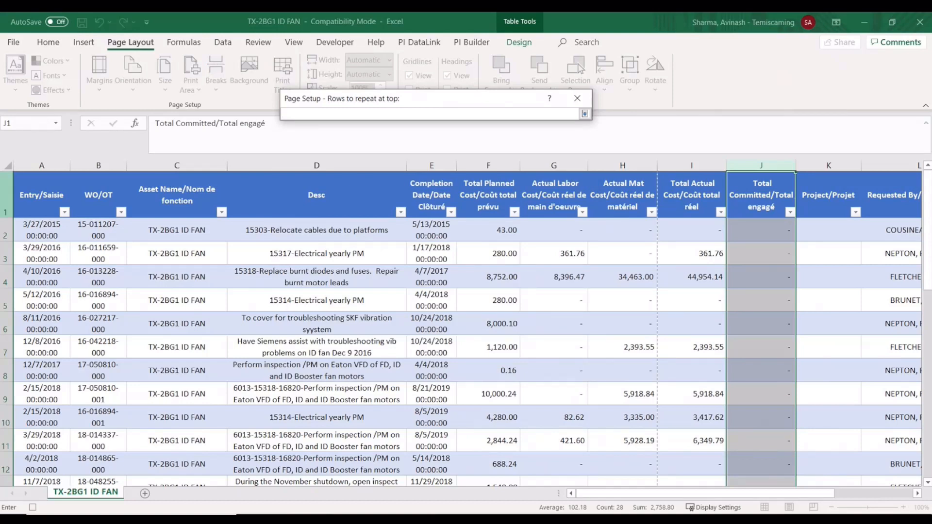
{"action": "left_click", "coordinate": [6, 195]}
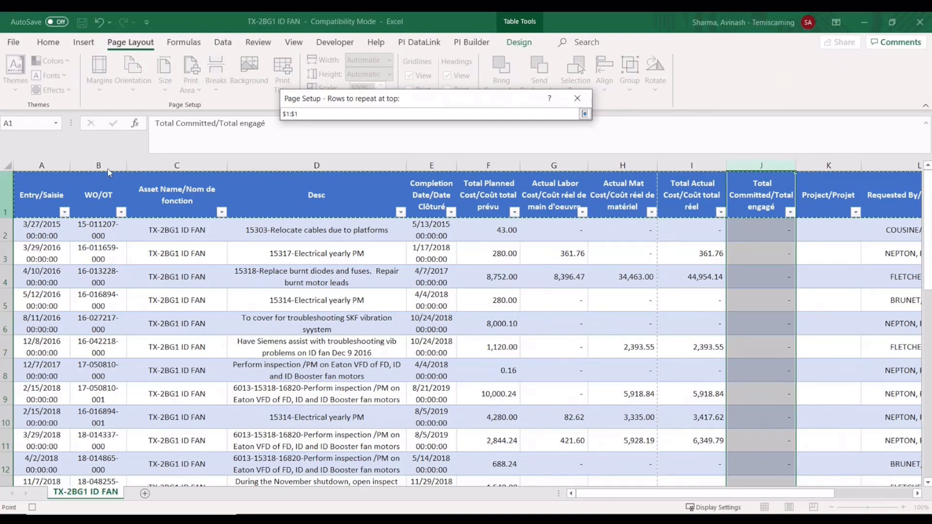
{"action": "left_click", "coordinate": [584, 114]}
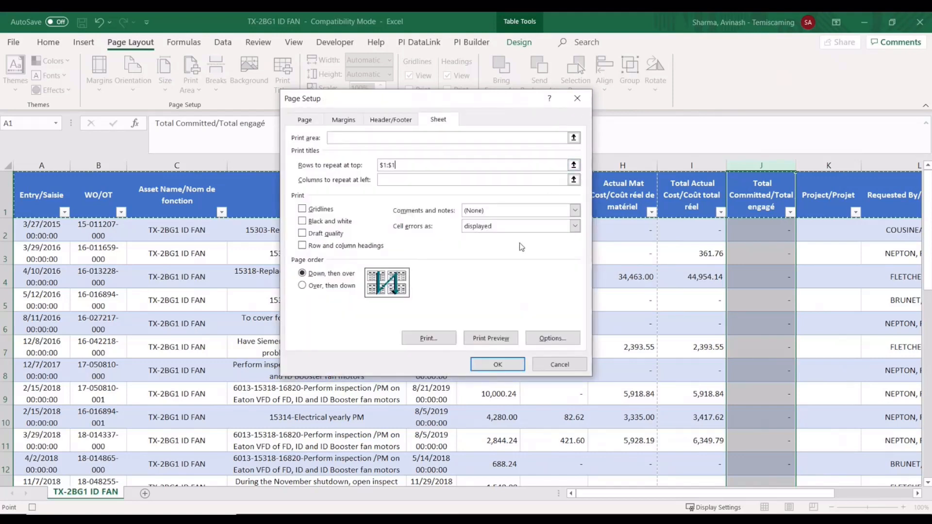
{"action": "left_click", "coordinate": [505, 366]}
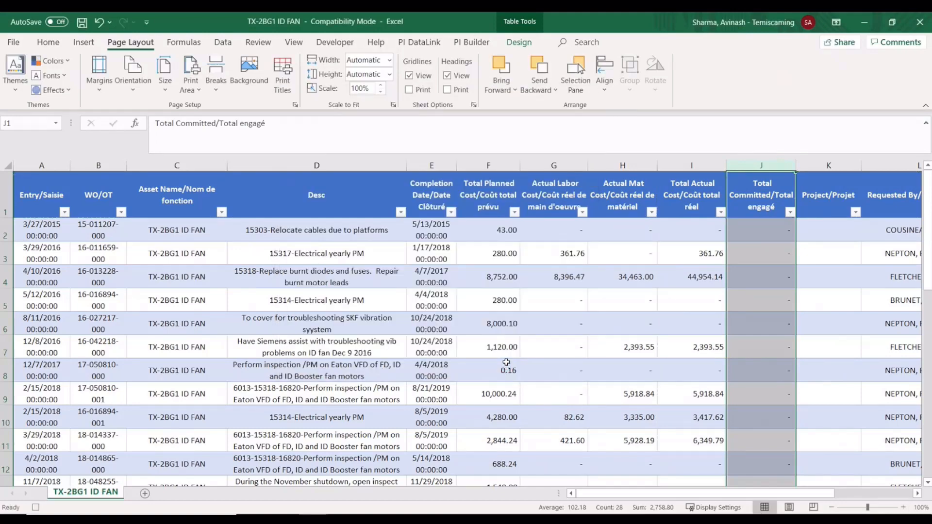
- In Page Break Preview, move the vertical page break past the Status column so all columns share one page width, and return to Normal view
{"action": "left_click", "coordinate": [293, 42]}
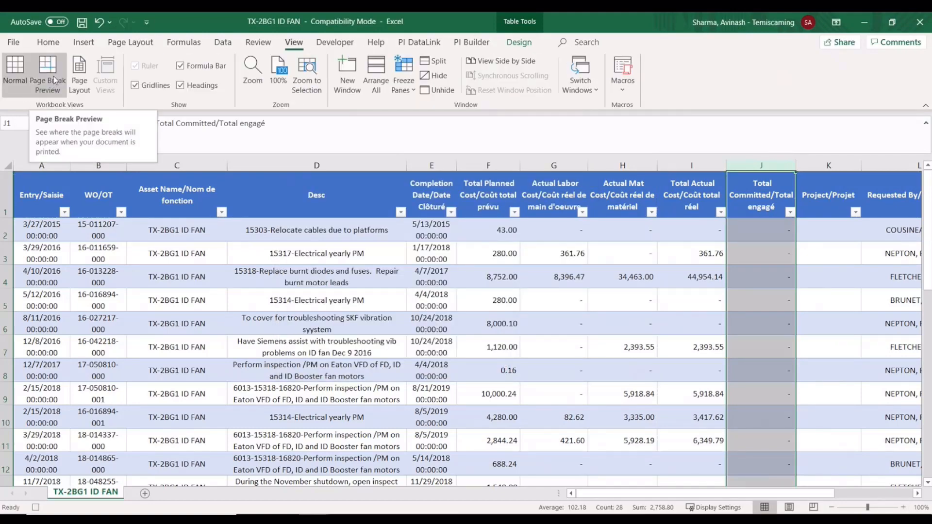
{"action": "left_click", "coordinate": [54, 79]}
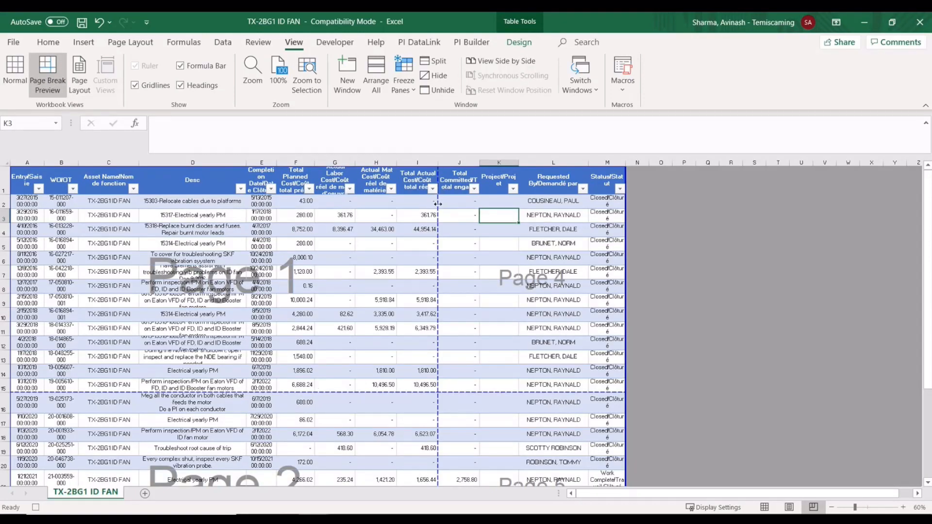
{"action": "left_click_drag", "start_coordinate": [438, 204], "coordinate": [650, 206]}
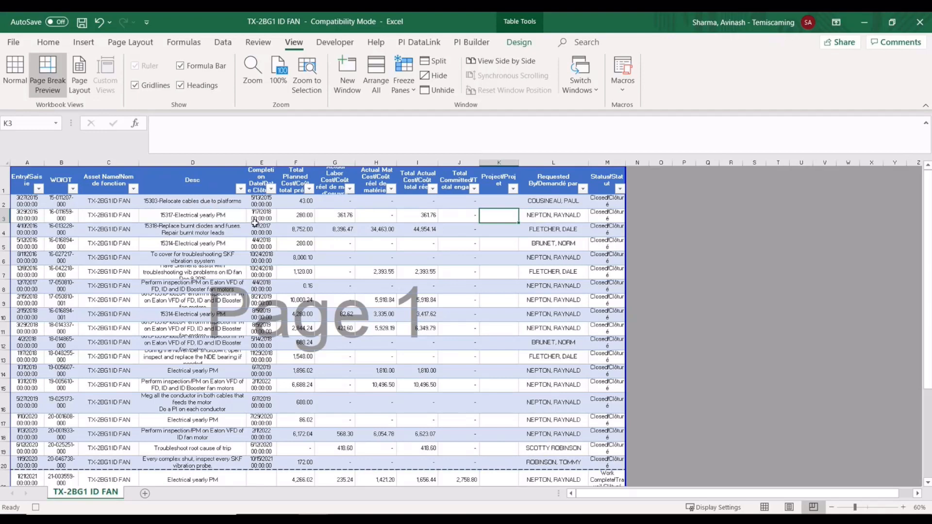
{"action": "left_click", "coordinate": [20, 72]}
- Select cell A2 and stop recording the macro
{"action": "left_click", "coordinate": [44, 235]}
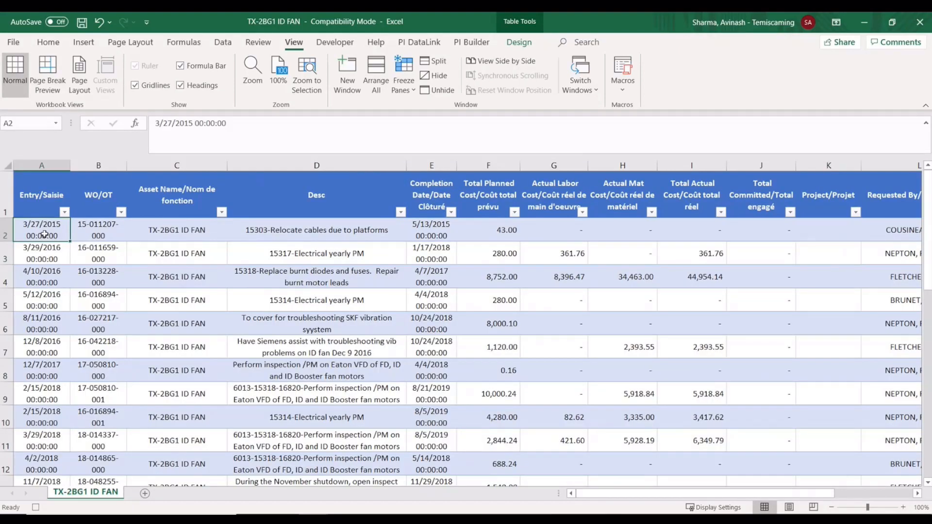
{"action": "left_click", "coordinate": [351, 44]}
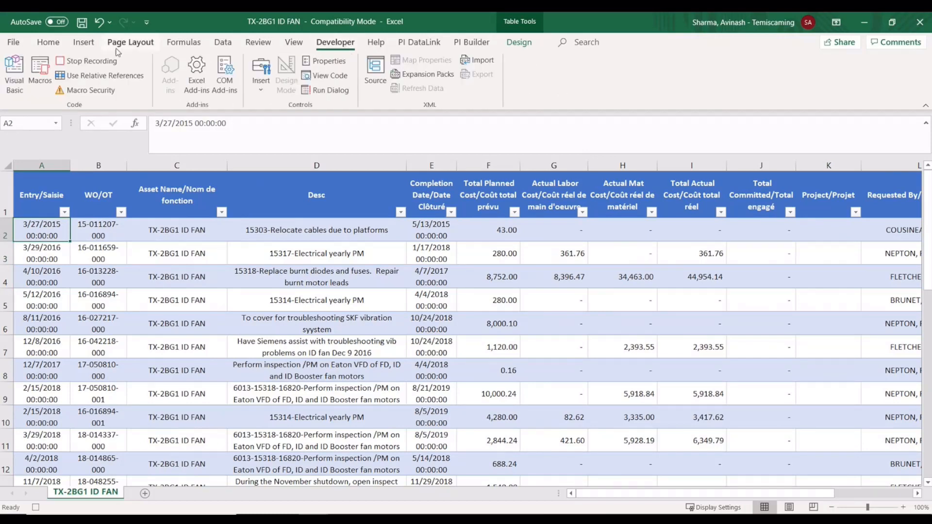
{"action": "left_click", "coordinate": [75, 63]}
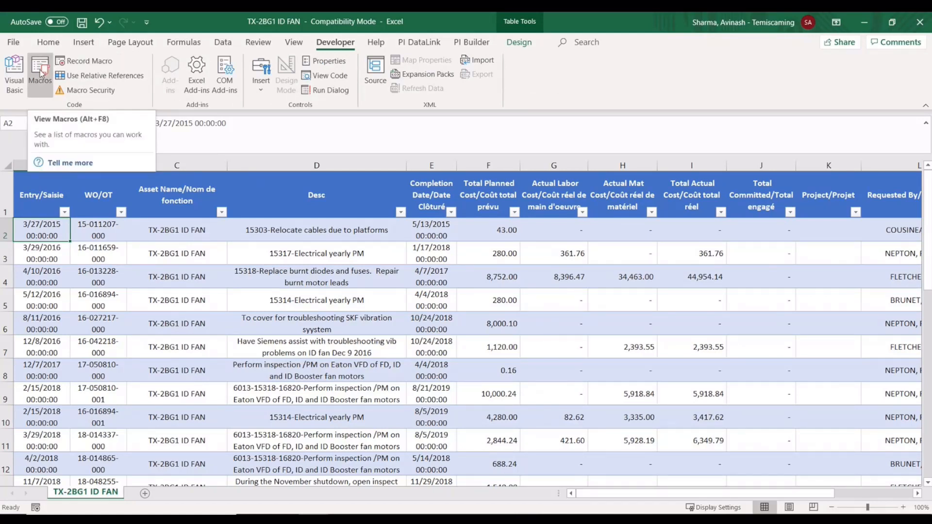
- Assign the letter y as the Ctrl shortcut for PERSONAL.XLSB!Macro1 and close the macro list
{"action": "left_click", "coordinate": [40, 73]}
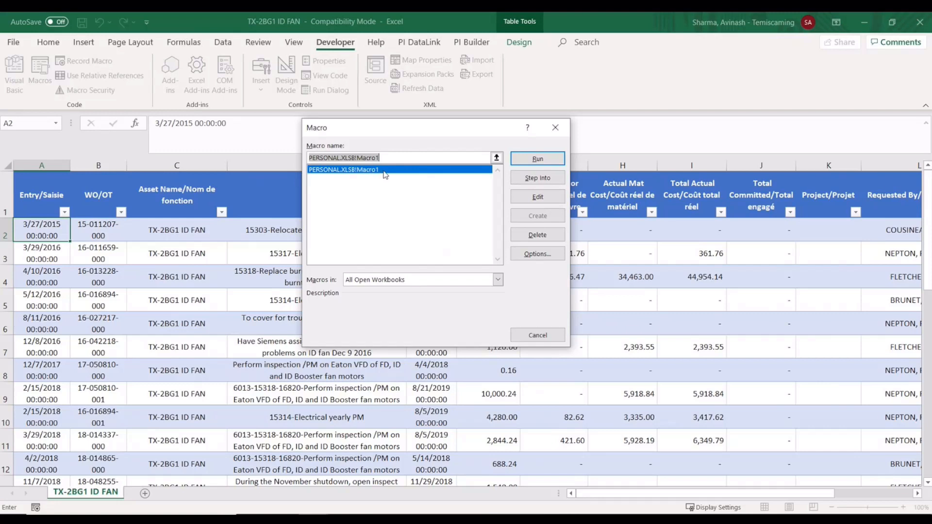
{"action": "left_click", "coordinate": [546, 257]}
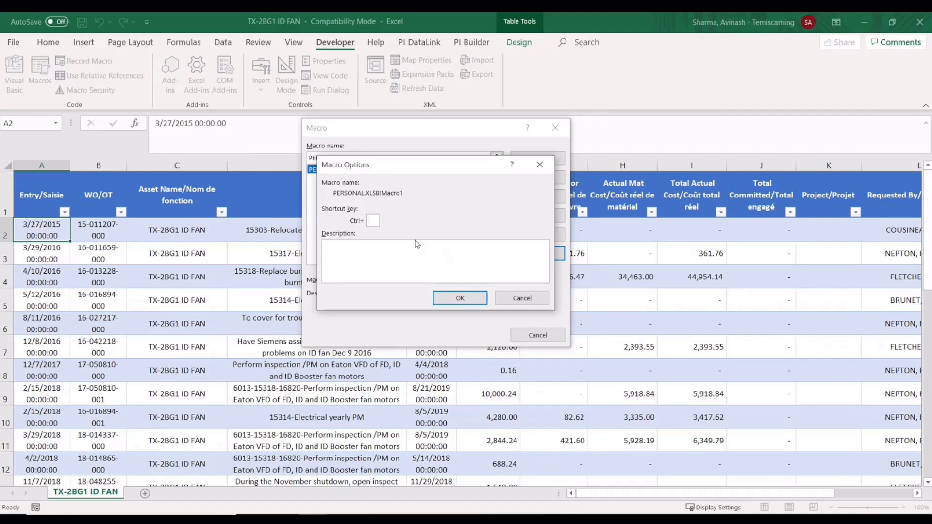
{"action": "type", "text": "y"}
{"action": "left_click", "coordinate": [455, 298]}
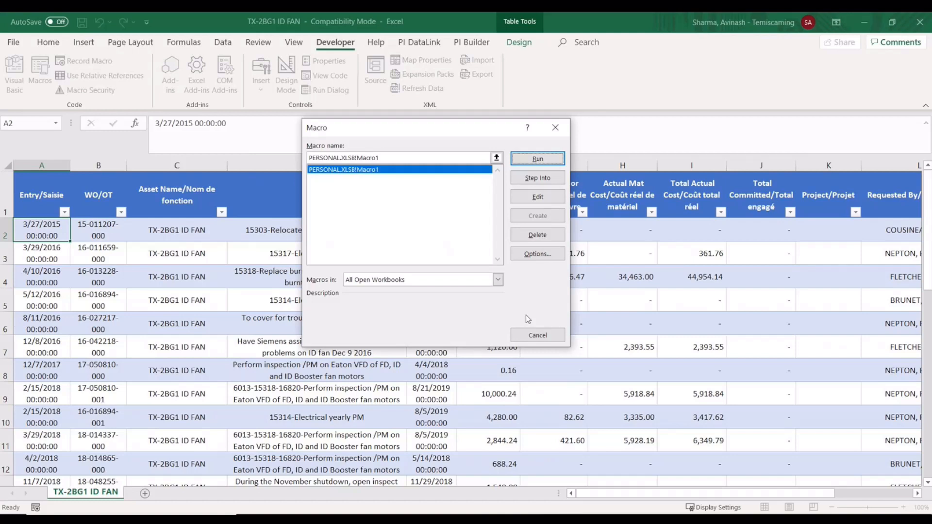
{"action": "left_click", "coordinate": [555, 127]}
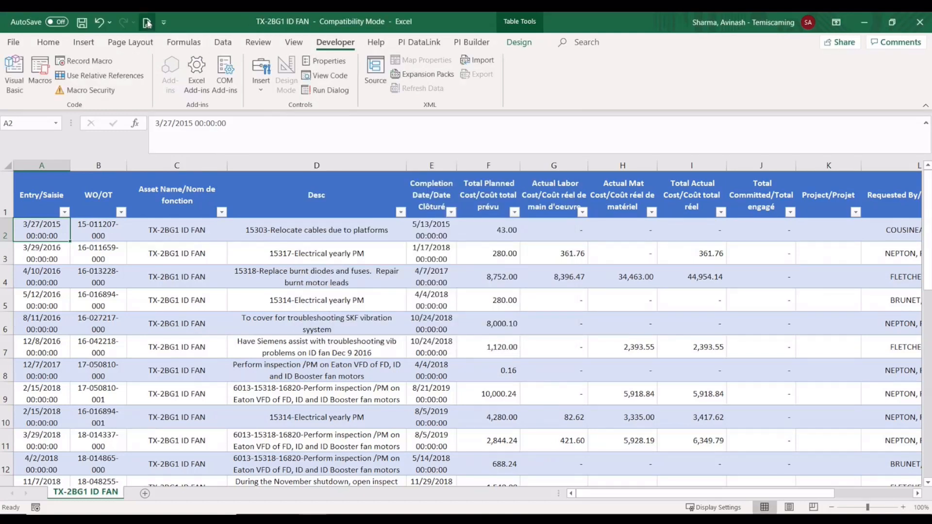
- Check the header, footer and repeated title row on both pages in the print preview, and return to the sheet
{"action": "left_click", "coordinate": [147, 22]}
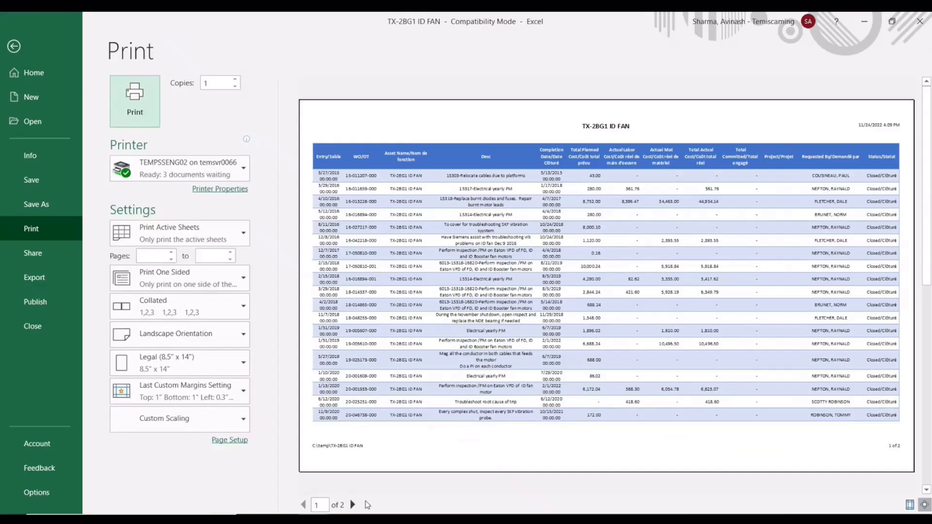
{"action": "left_click", "coordinate": [352, 505]}
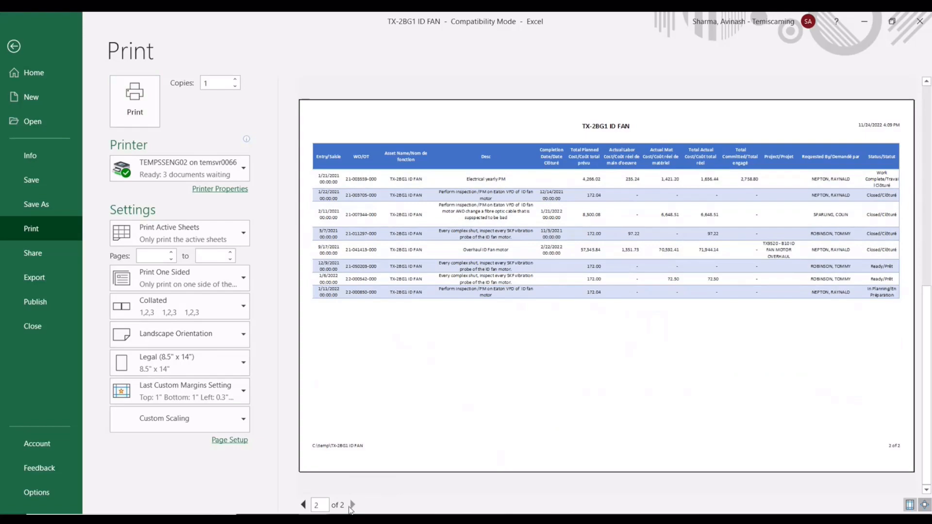
{"action": "key", "text": "Escape"}
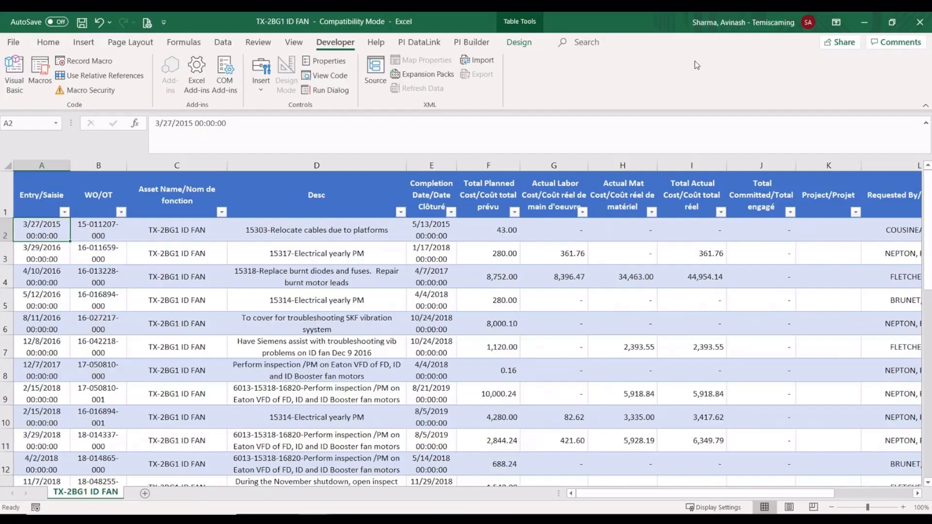
- Close the TX-2BG1 ID FAN workbook without saving its changes, but save the Personal Macro Workbook
{"action": "left_click", "coordinate": [923, 25]}
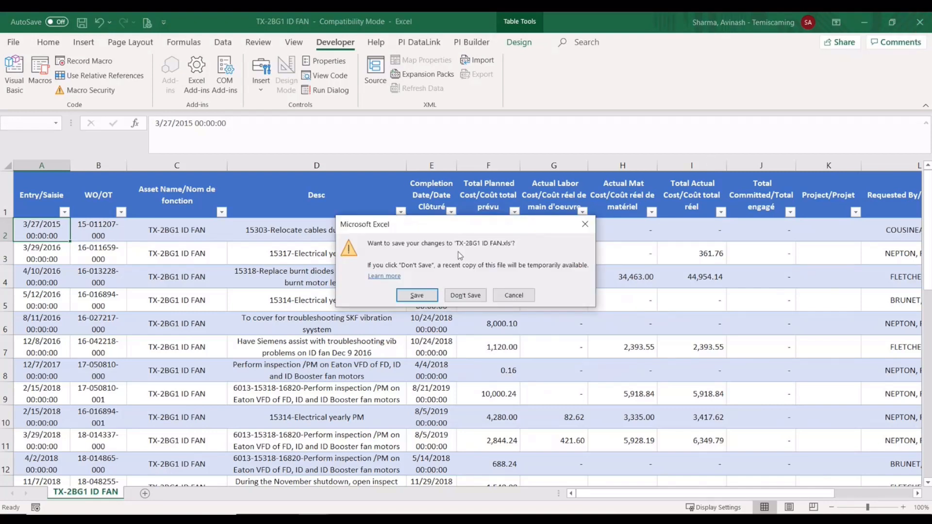
{"action": "left_click", "coordinate": [465, 297]}
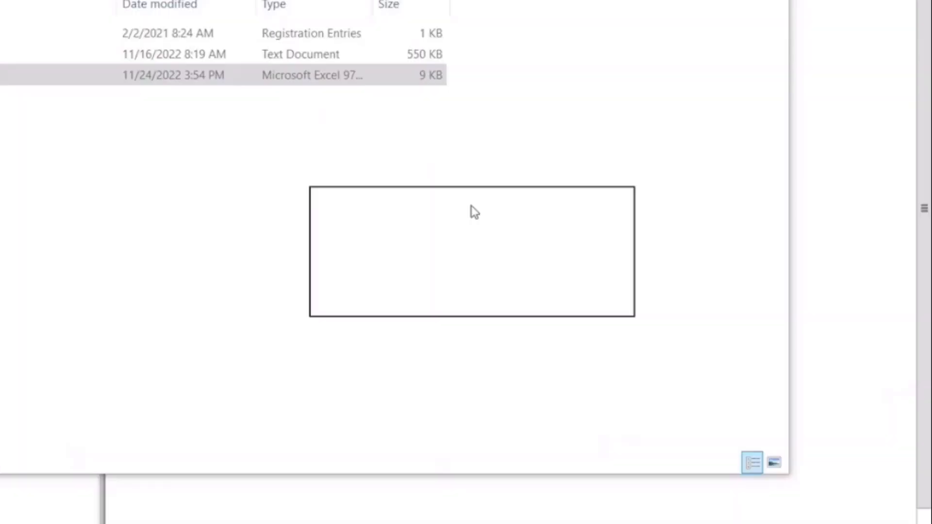
{"action": "left_click_drag", "start_coordinate": [472, 205], "coordinate": [436, 210]}
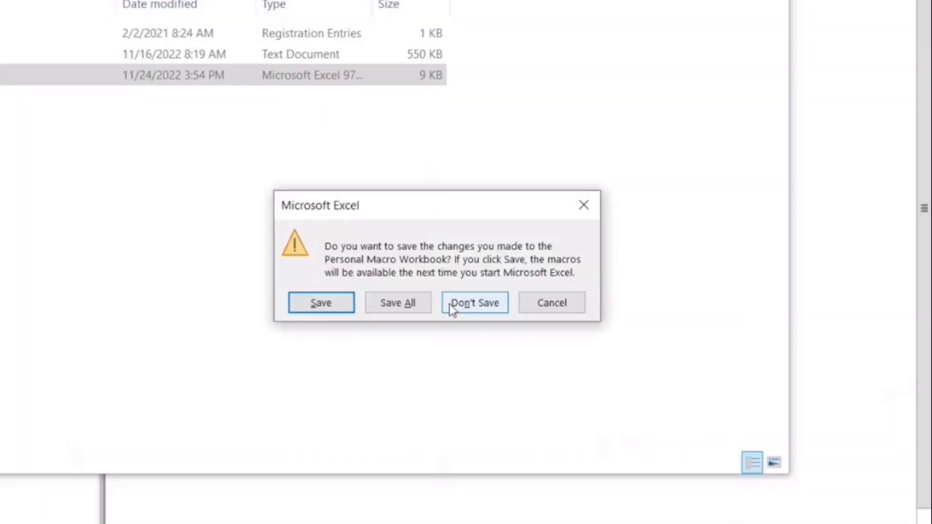
{"action": "left_click", "coordinate": [331, 306]}
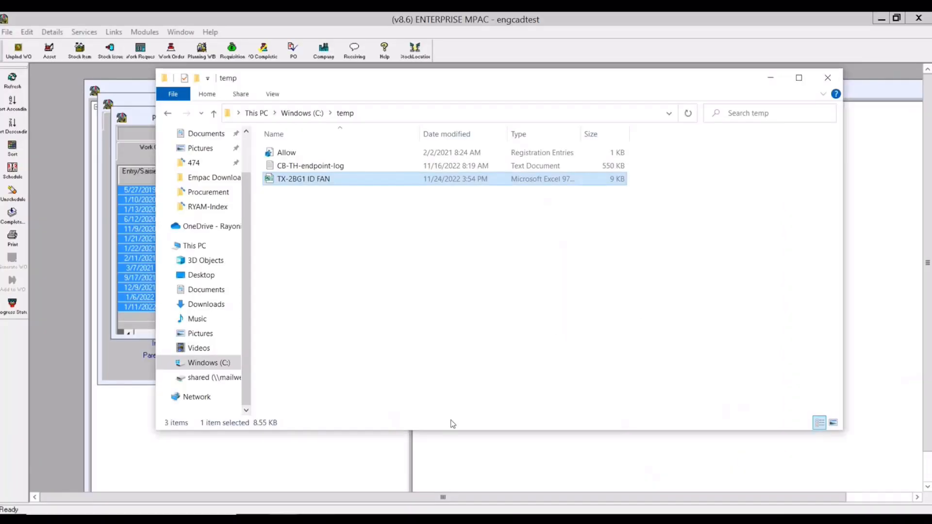
- Reopen the TX-2BG1 ID FAN file from the temp folder and run the saved macro to format its work order list
{"action": "double_click", "coordinate": [401, 179]}
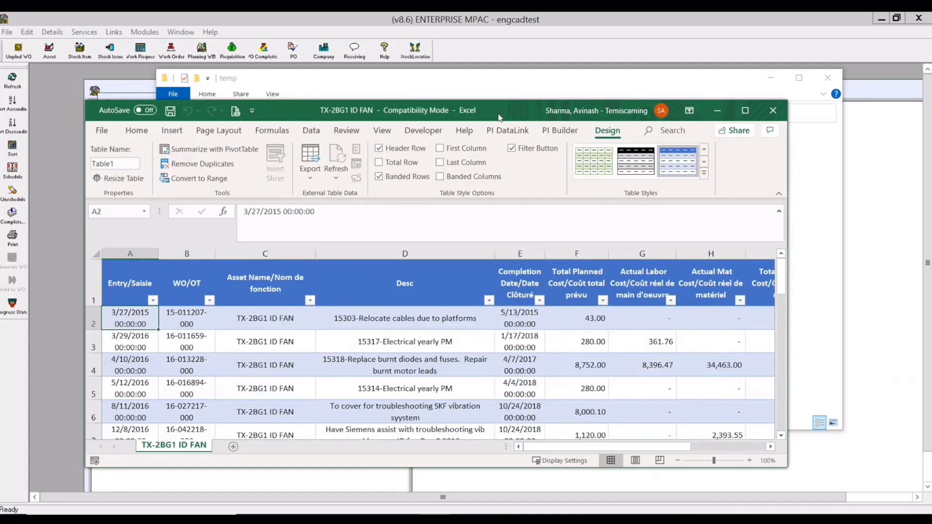
{"action": "double_click", "coordinate": [498, 117]}
{"action": "scroll", "coordinate": [497, 332], "scroll_direction": "down", "scroll_amount": 8}
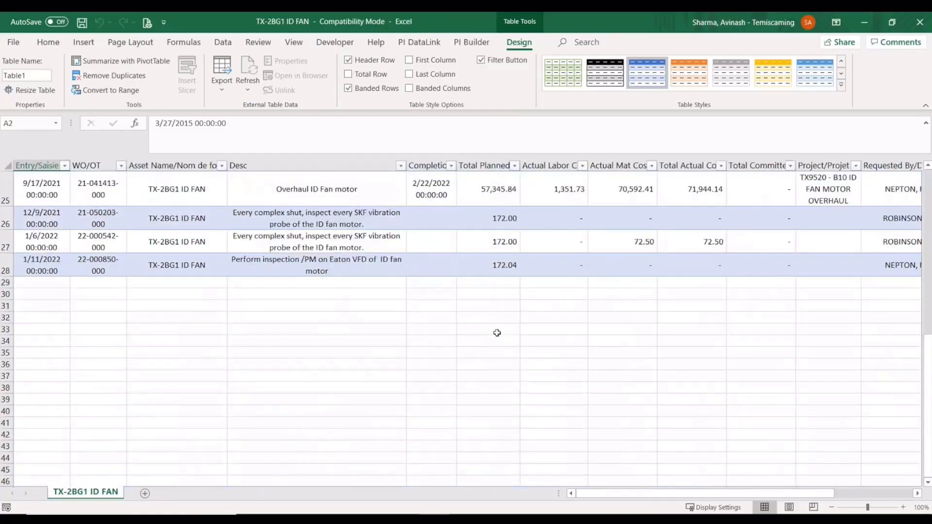
{"action": "scroll", "coordinate": [497, 333], "scroll_direction": "up", "scroll_amount": 8}
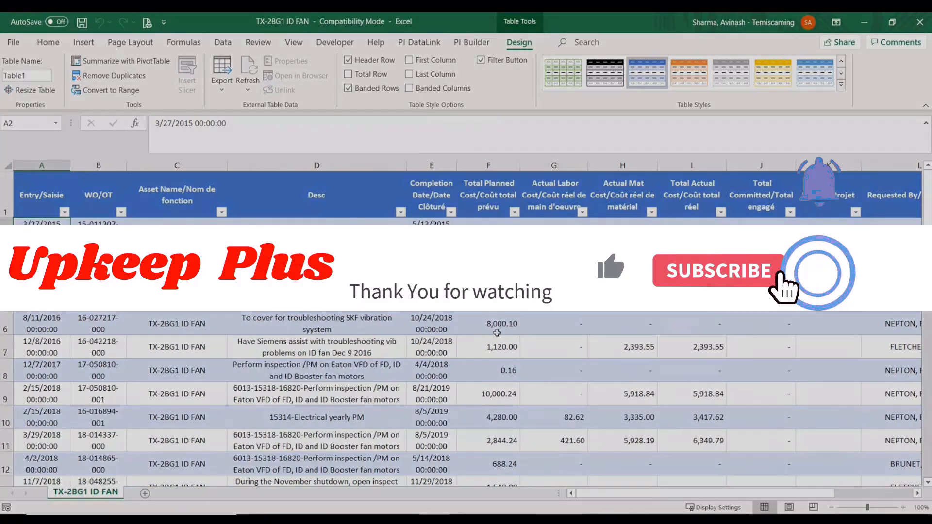